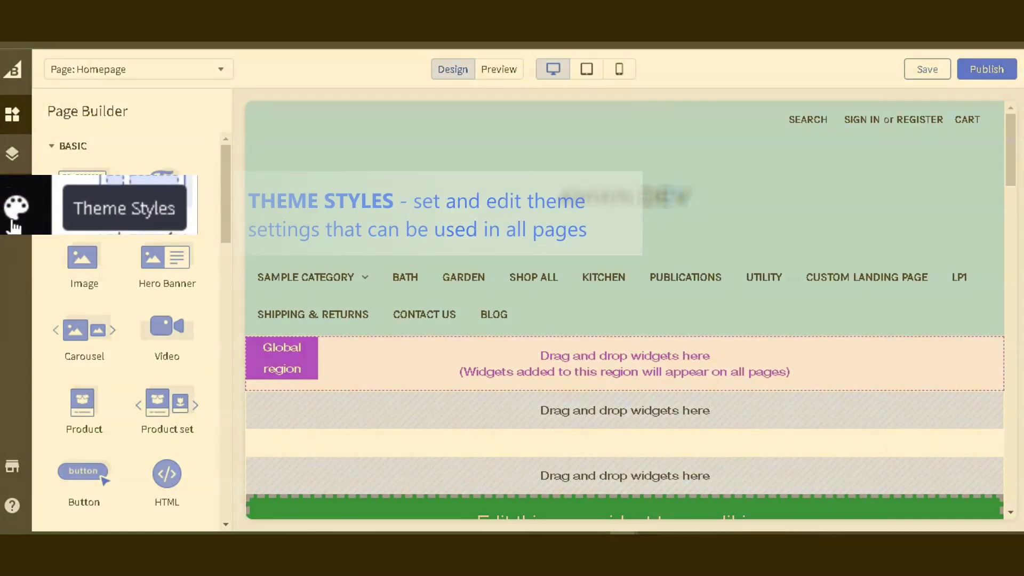
# - Open the theme-wide style settings from the left sidebar
pyautogui.click(14, 228)
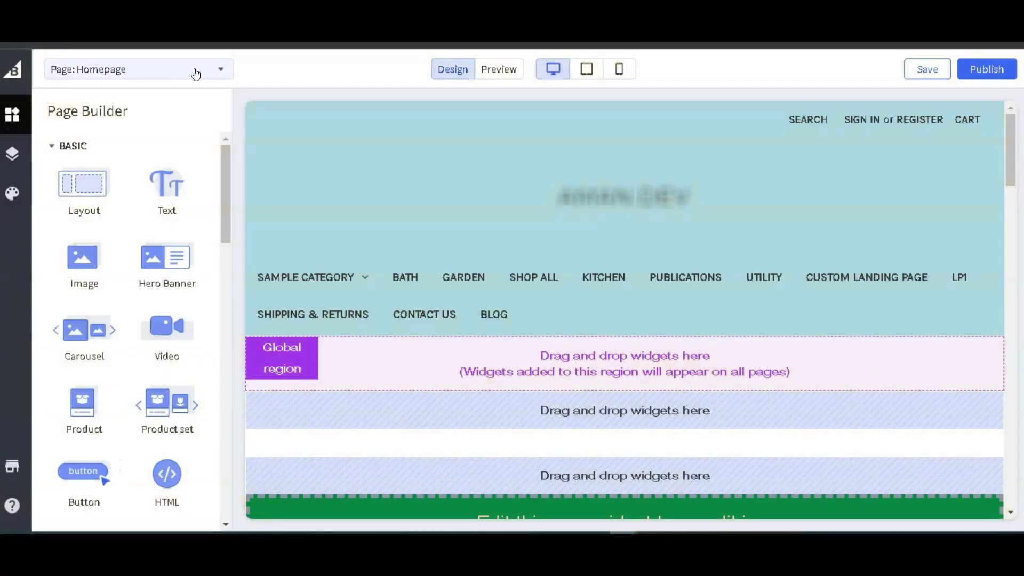
pyautogui.click(227, 72)
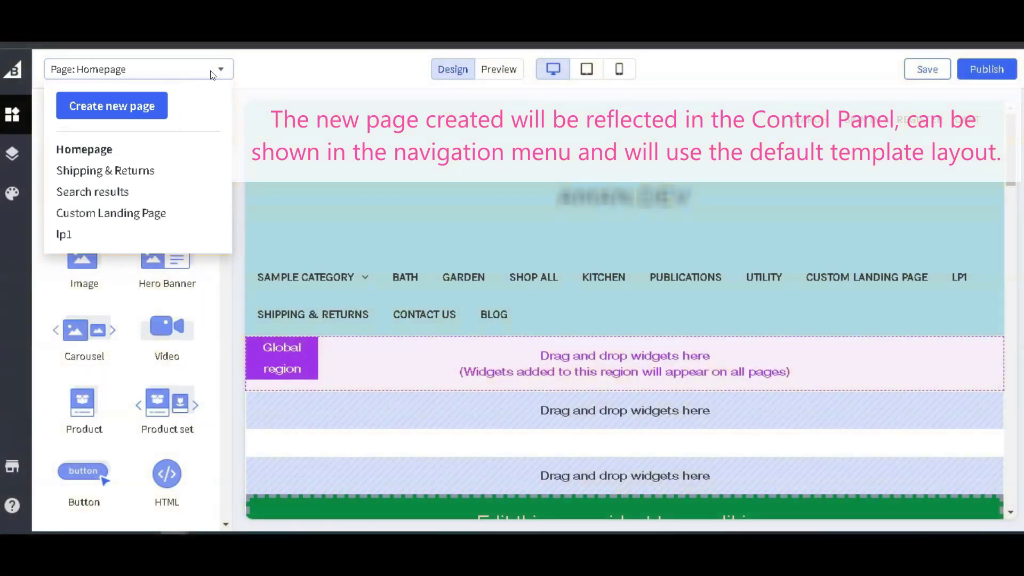
# - Preview the storefront and browse through Shop All to the Laundry Detergent product page
pyautogui.click(218, 71)
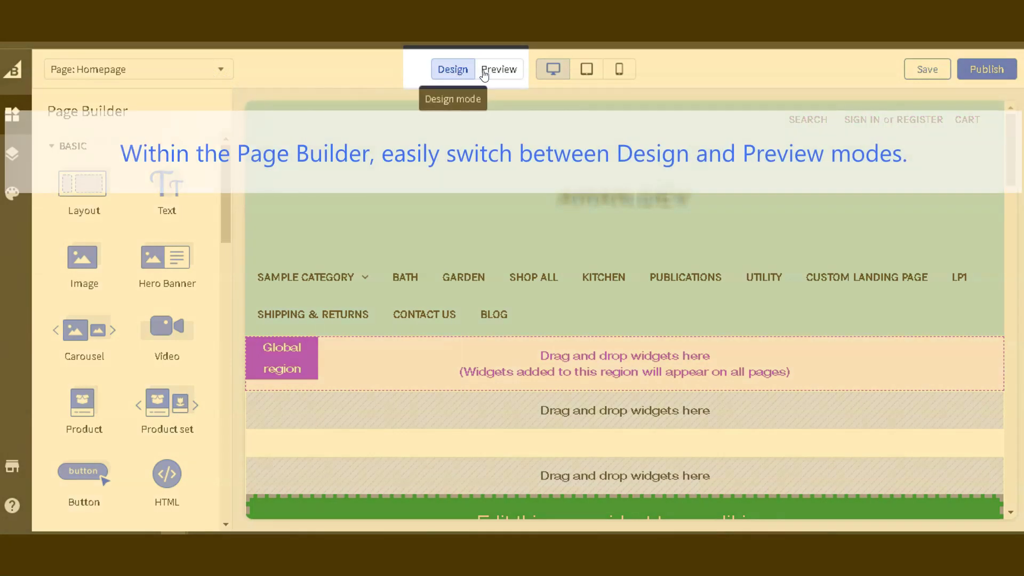
pyautogui.click(499, 72)
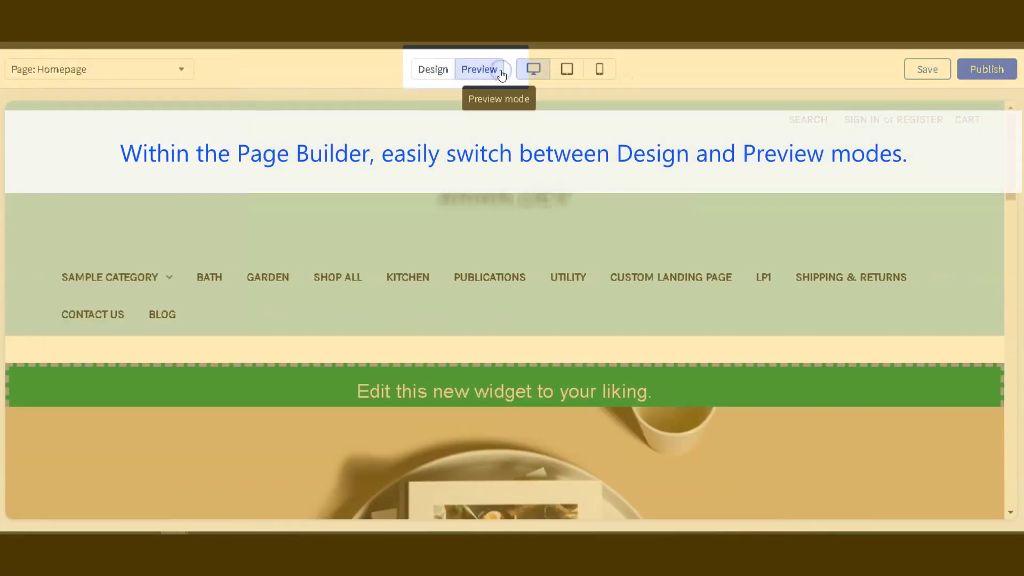
pyautogui.scroll(-1, 488, 226)
pyautogui.scroll(-5, 489, 233)
pyautogui.scroll(-5, 496, 245)
pyautogui.scroll(-2, 499, 251)
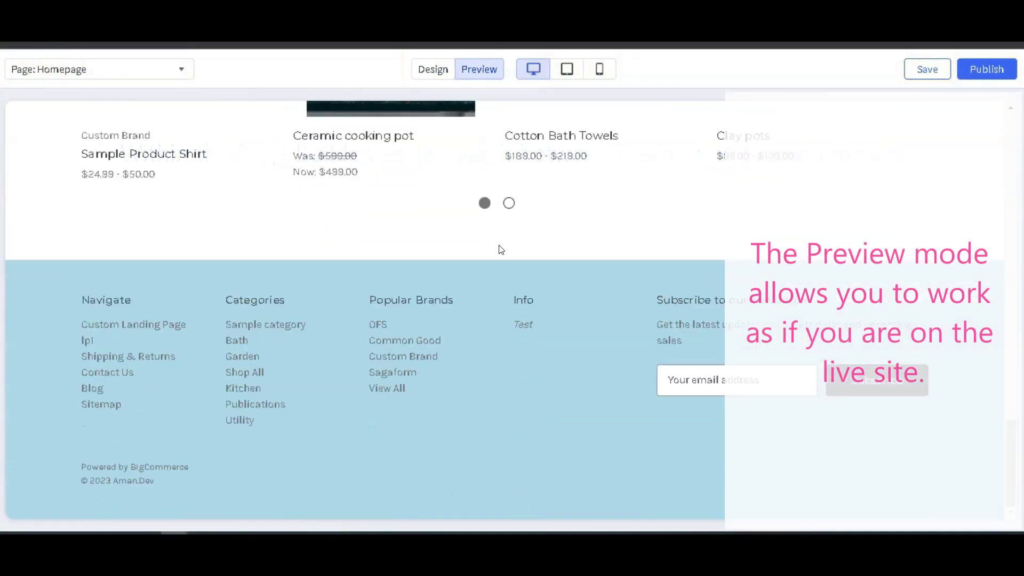
pyautogui.scroll(5, 498, 247)
pyautogui.scroll(5, 498, 248)
pyautogui.scroll(1, 501, 249)
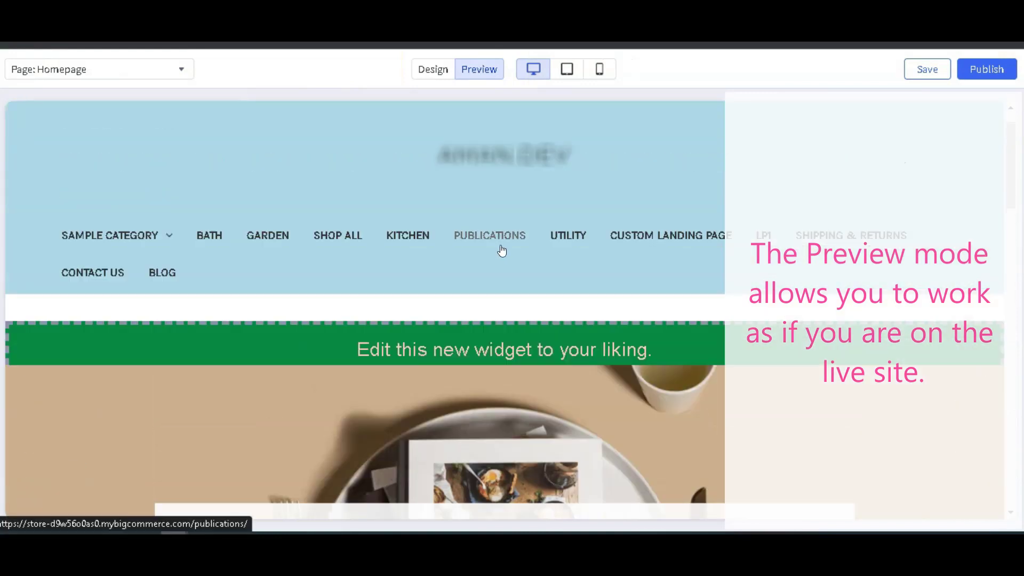
pyautogui.click(337, 236)
pyautogui.scroll(-3, 450, 248)
pyautogui.scroll(-2, 576, 394)
pyautogui.scroll(-2, 577, 393)
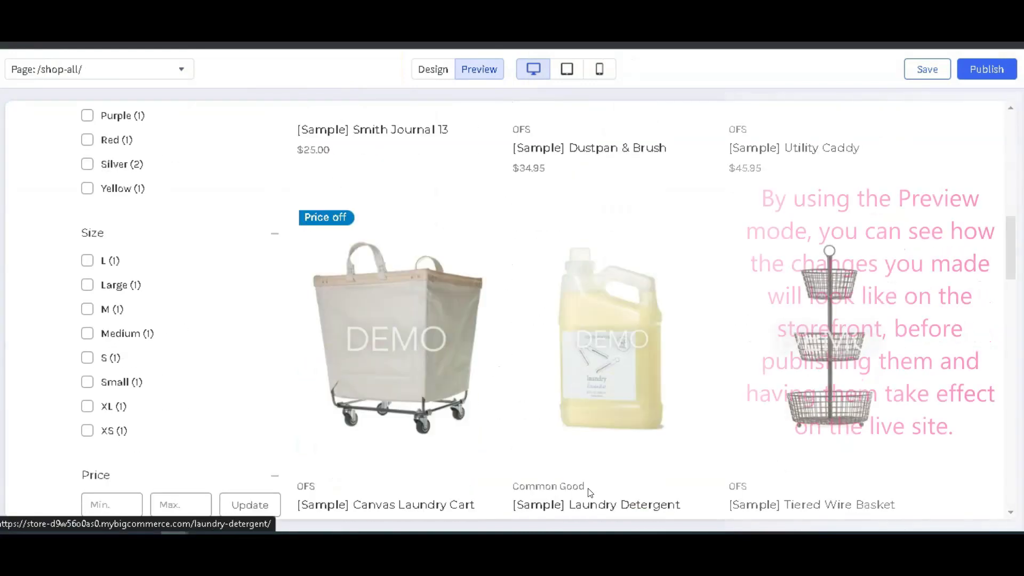
pyautogui.click(587, 505)
pyautogui.scroll(-3, 541, 299)
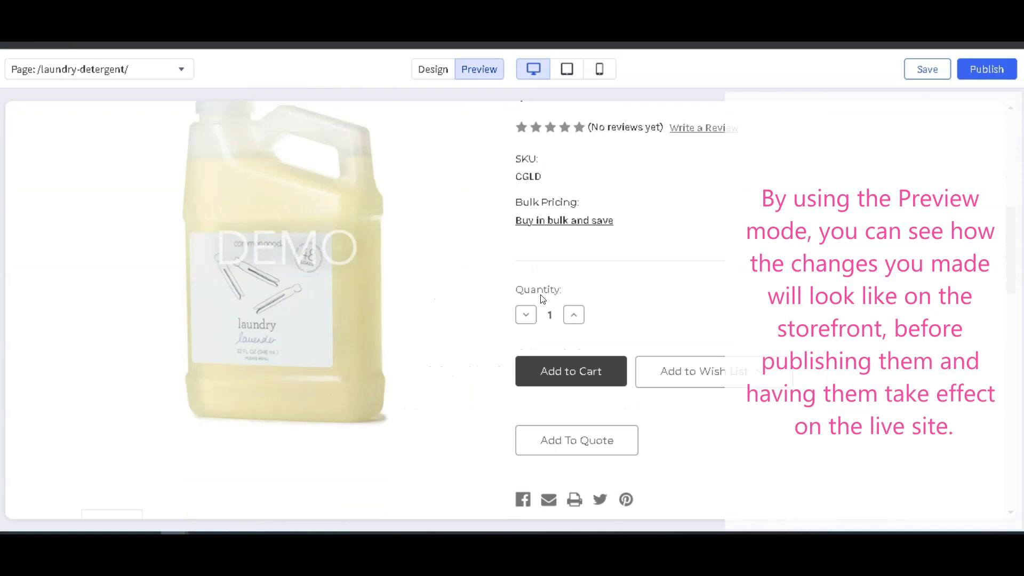
pyautogui.scroll(-1, 542, 296)
# - Return to Design mode and show the list of store pages
pyautogui.click(435, 70)
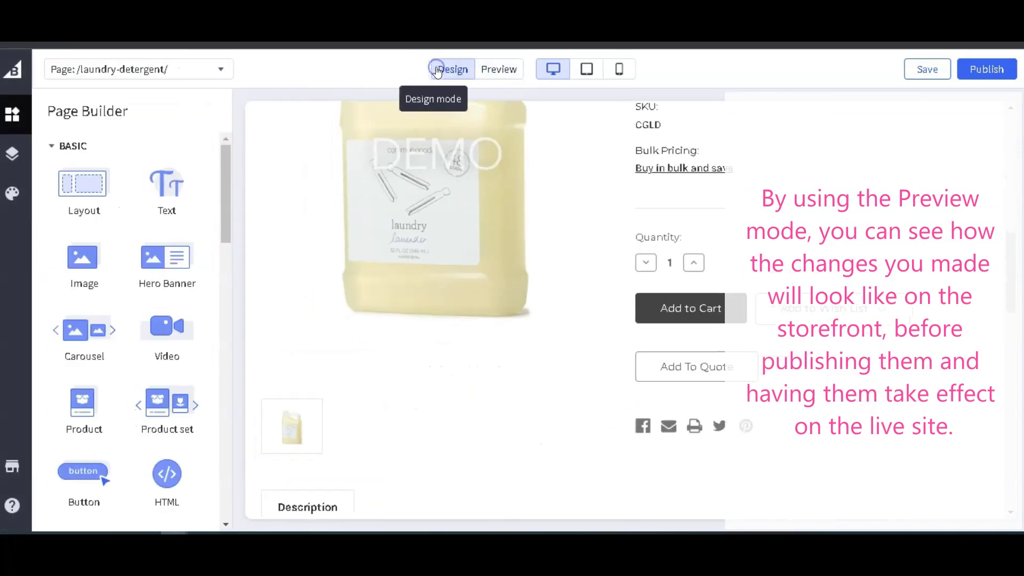
pyautogui.scroll(1, 580, 287)
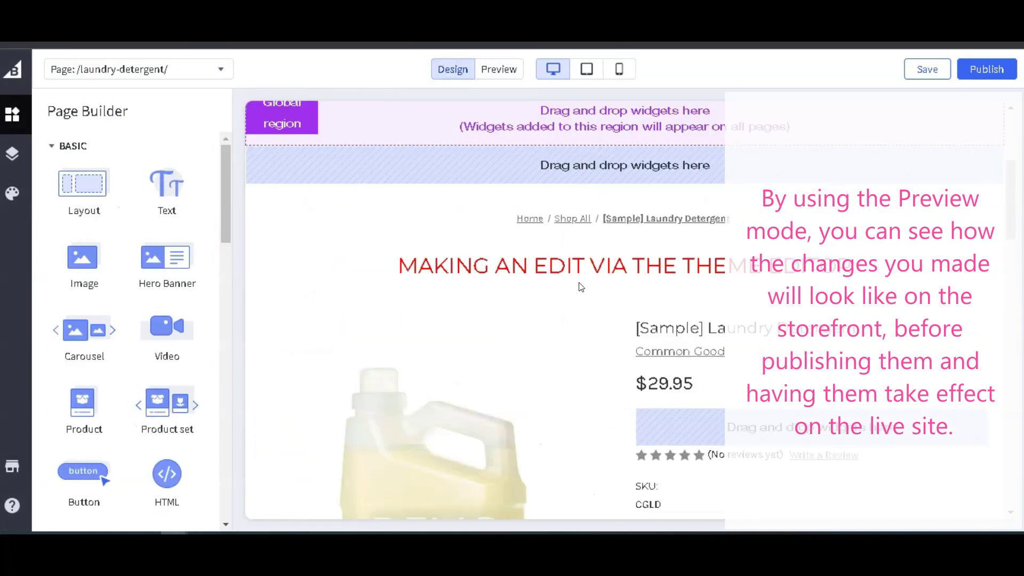
pyautogui.click(212, 69)
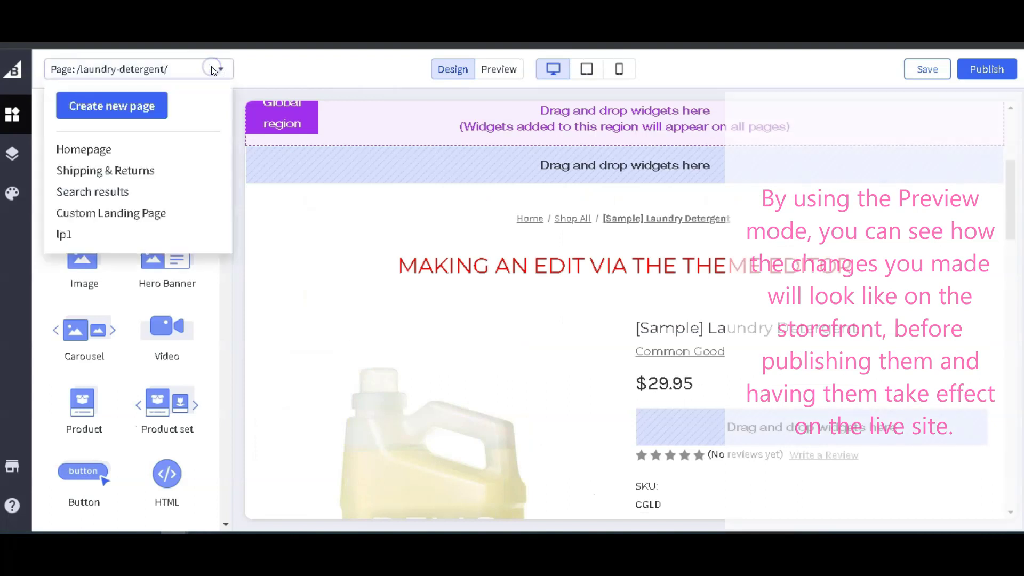
# - Switch to editing the Homepage and check it at mobile, tablet and desktop widths
pyautogui.click(101, 146)
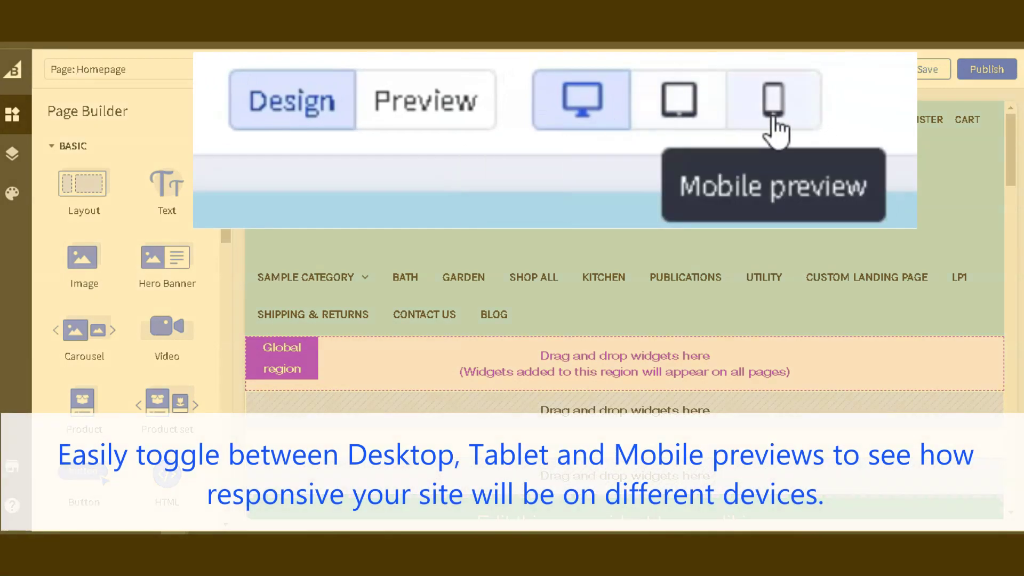
pyautogui.click(632, 71)
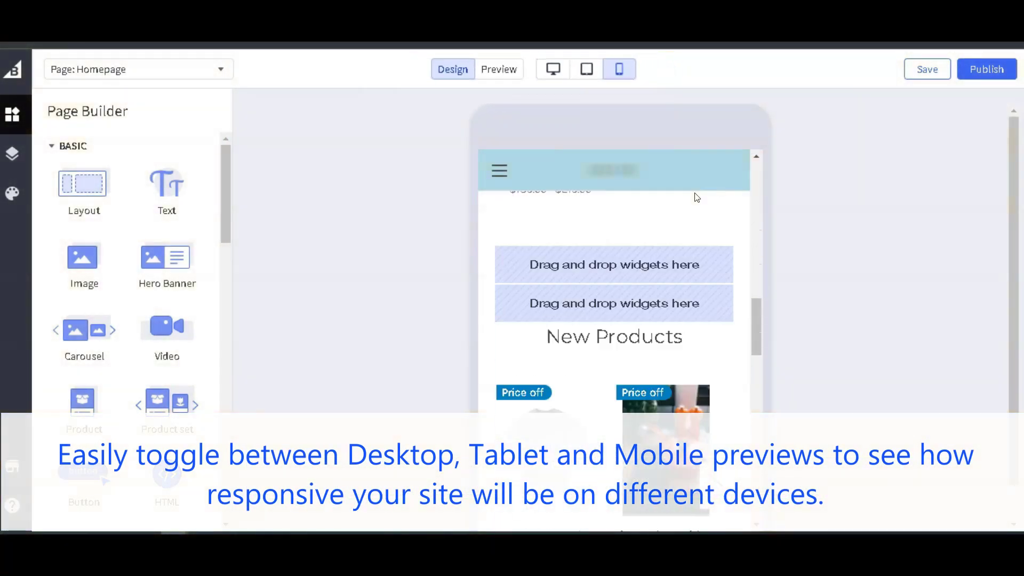
pyautogui.click(589, 71)
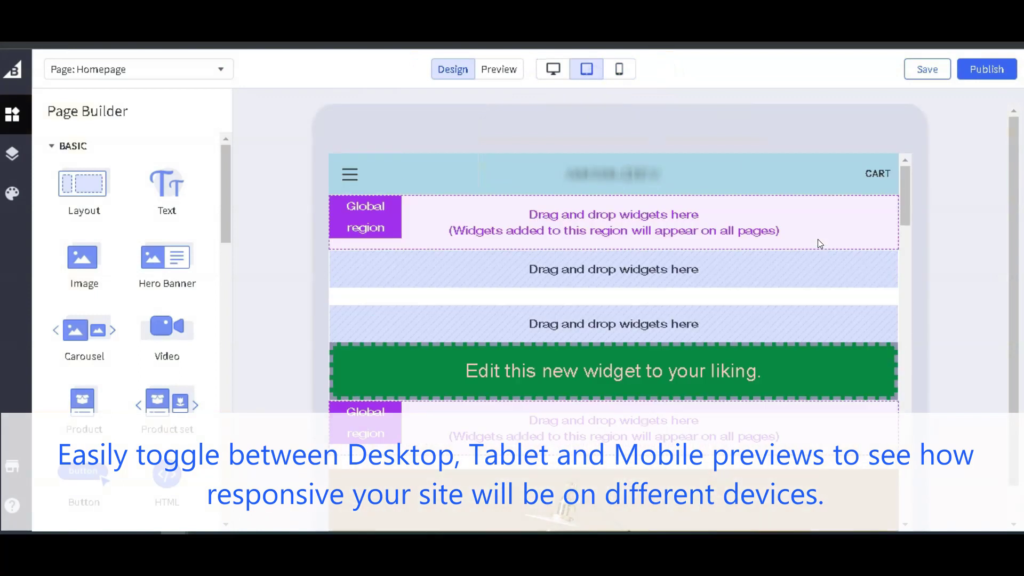
pyautogui.click(554, 71)
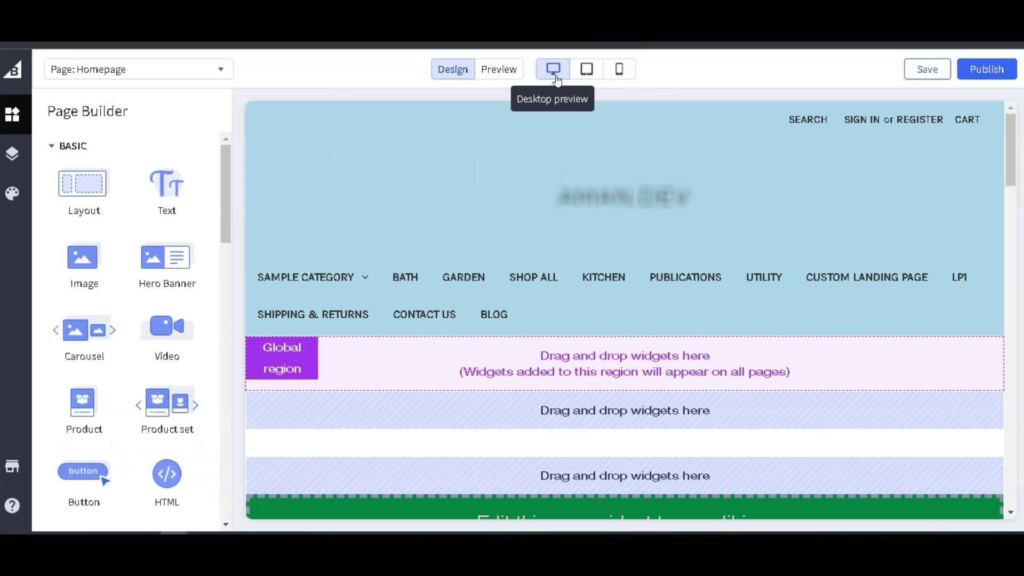
# - Collapse and re-expand the Basic widgets group
pyautogui.click(54, 149)
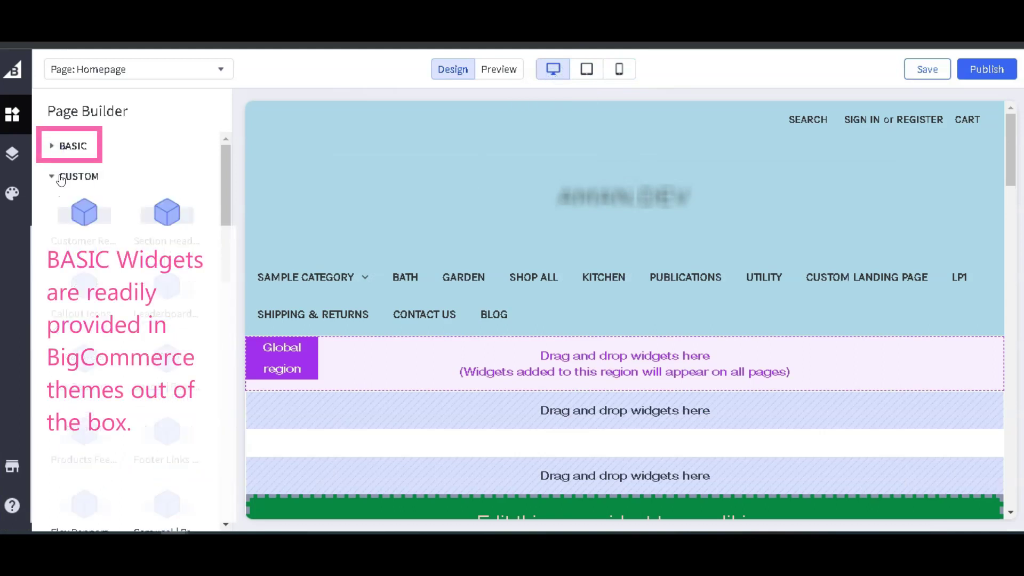
pyautogui.click(64, 147)
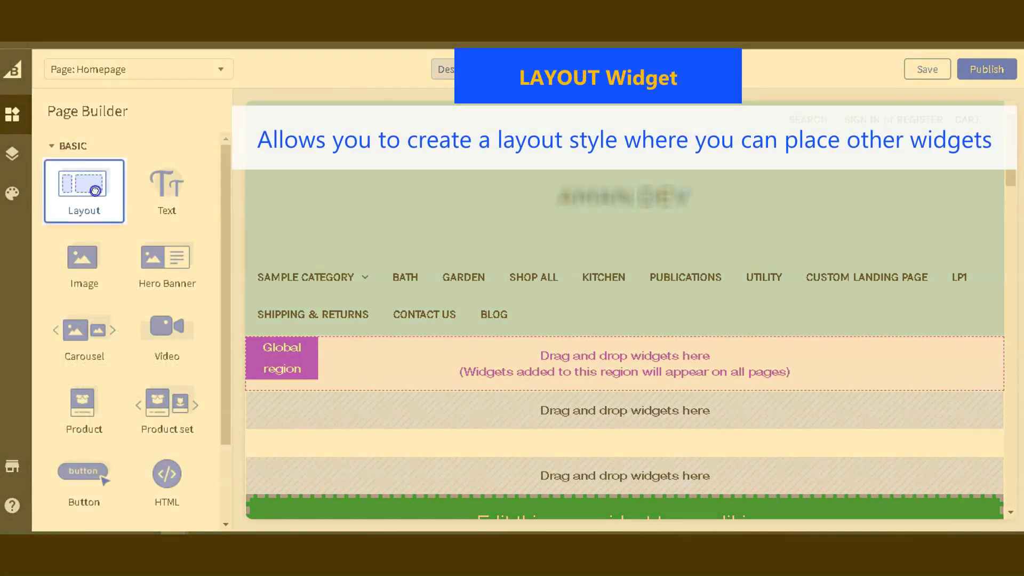
# - Add a Layout widget below the global region and set it to three columns
pyautogui.moveTo(95, 190); pyautogui.dragTo(432, 404)
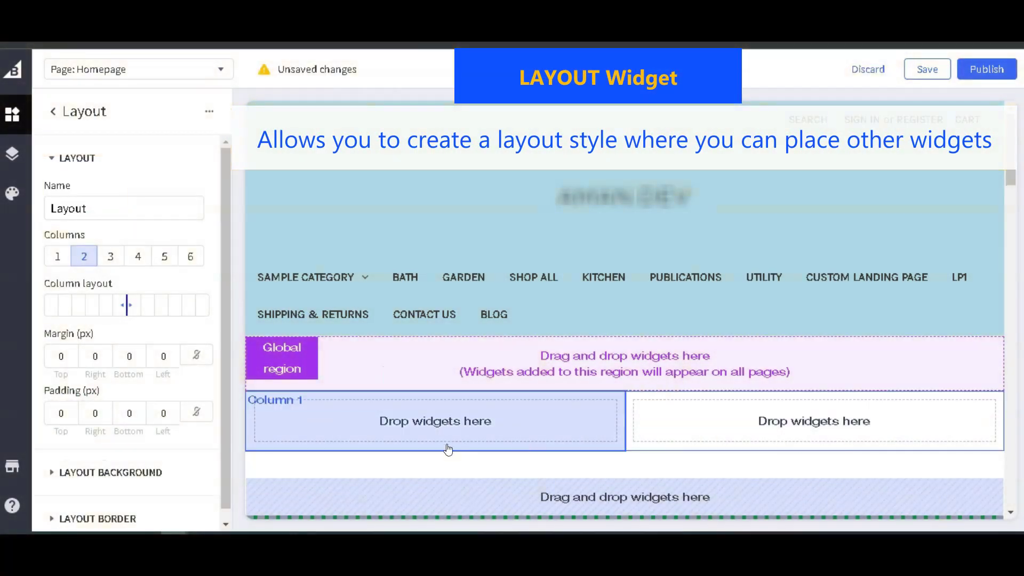
pyautogui.click(107, 263)
pyautogui.click(139, 258)
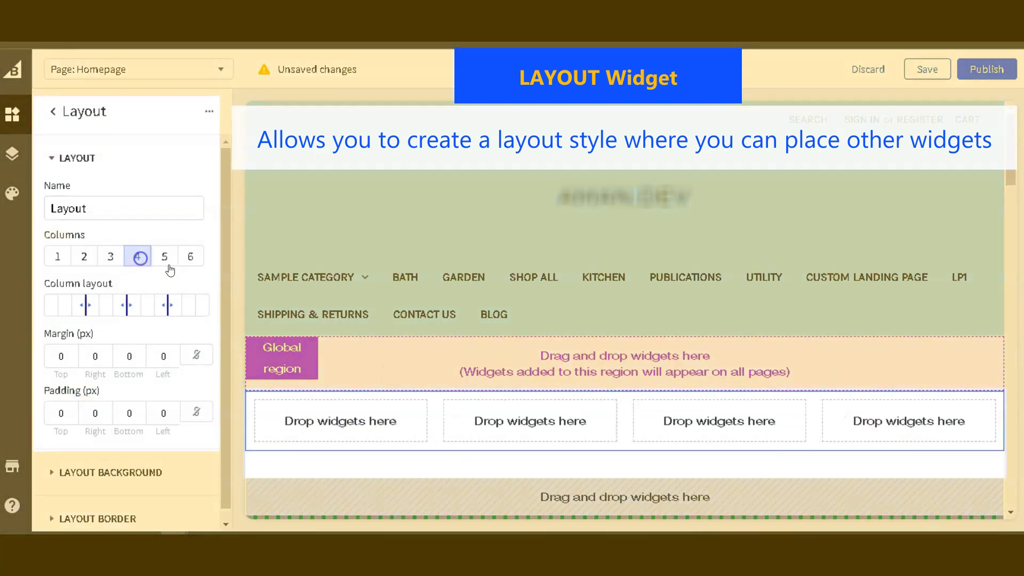
pyautogui.click(111, 256)
pyautogui.moveTo(155, 305); pyautogui.dragTo(164, 304)
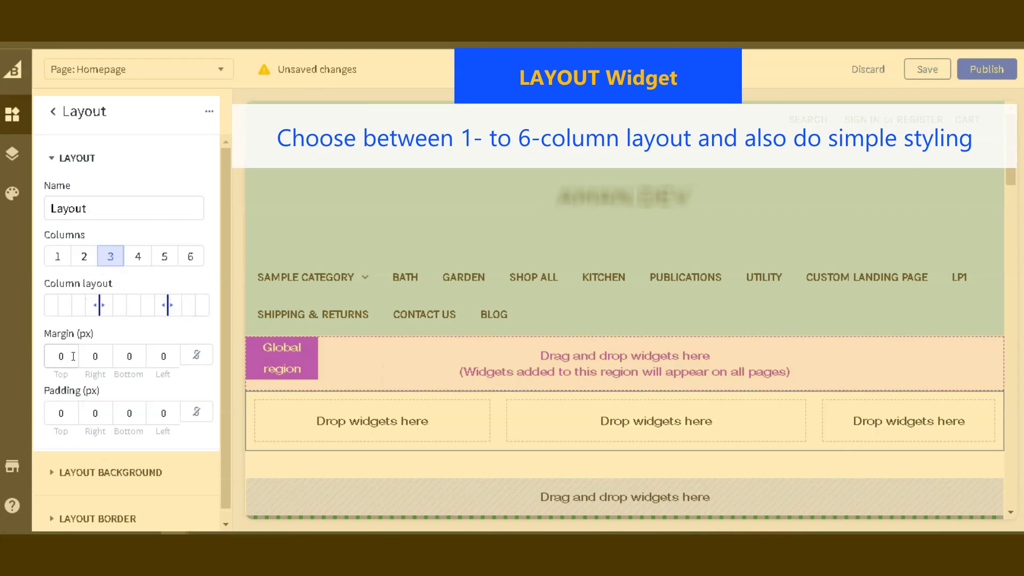
# - Set the layout margins to 10 px, padding to 20 px and rename it Trial Layout
pyautogui.click(71, 355)
pyautogui.write('10')
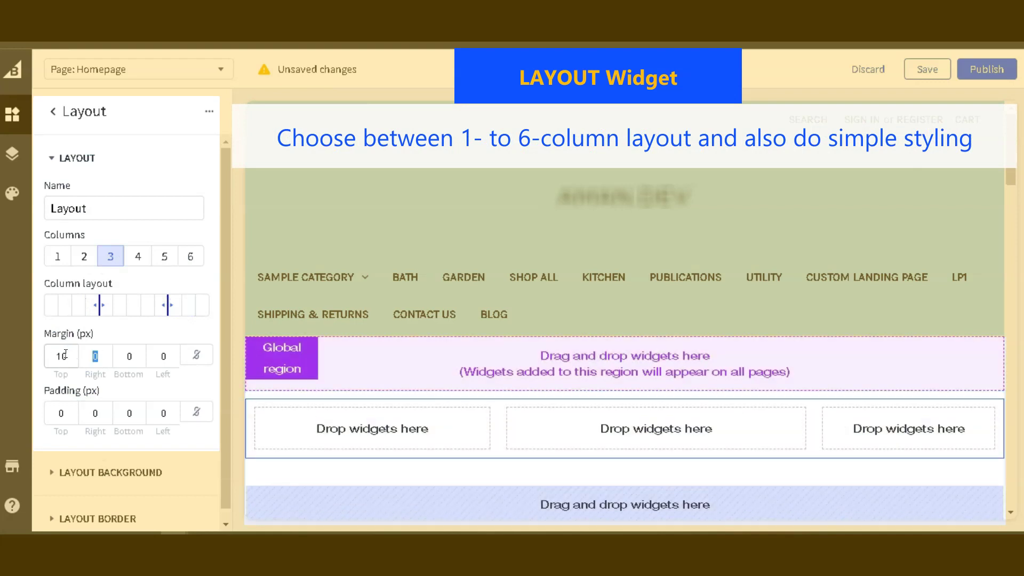
pyautogui.press('Tab')
pyautogui.write('20')
pyautogui.press('Tab')
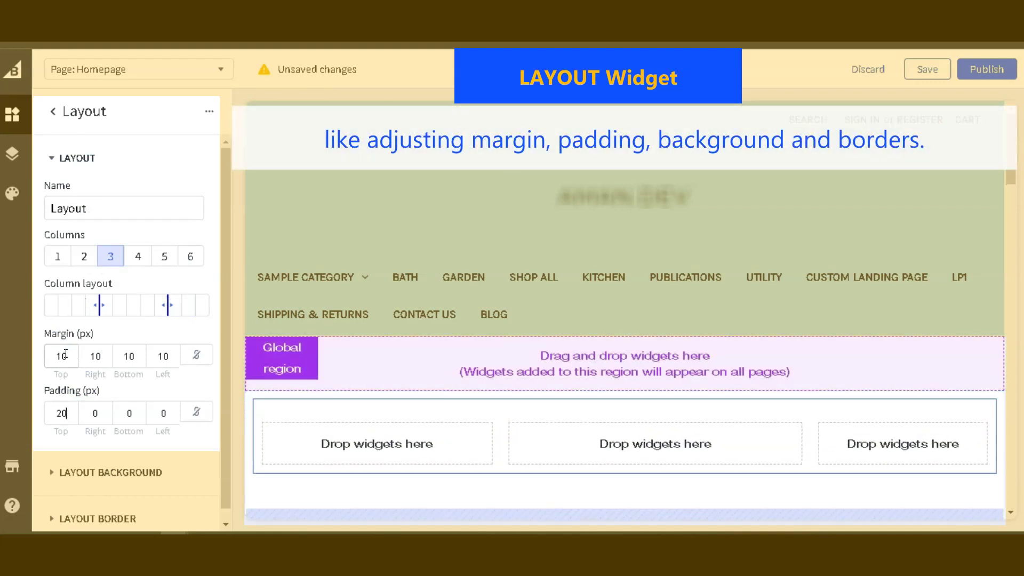
pyautogui.press('Tab')
pyautogui.write('20')
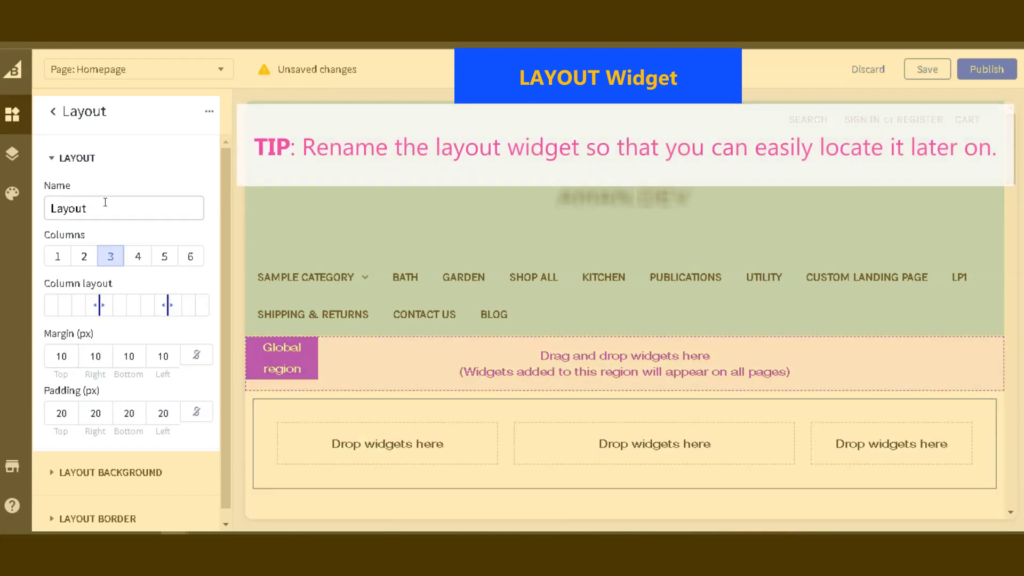
pyautogui.click(111, 209)
pyautogui.write('Trial Layout')
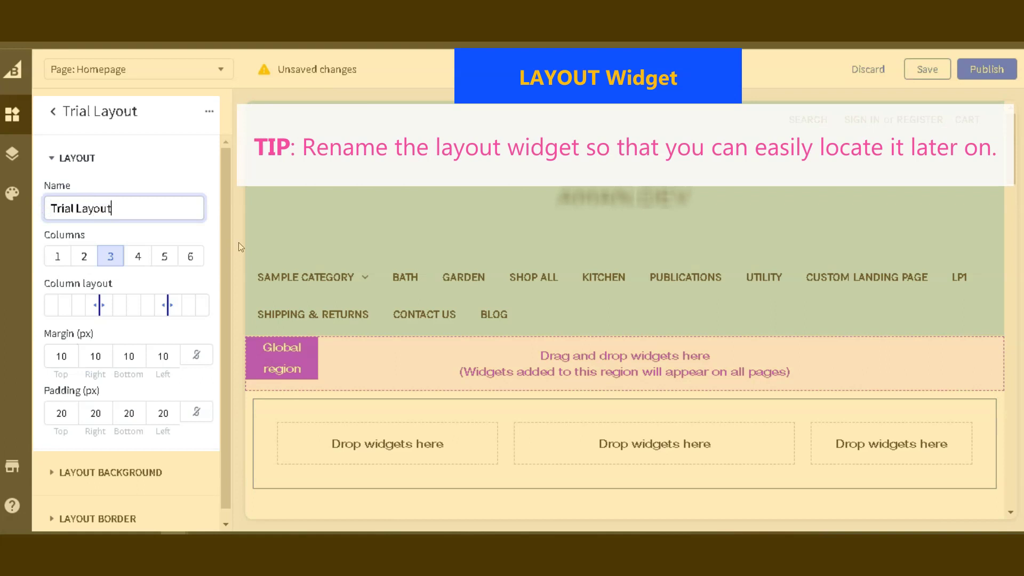
# - Give Trial Layout a light blue colour background
pyautogui.click(104, 165)
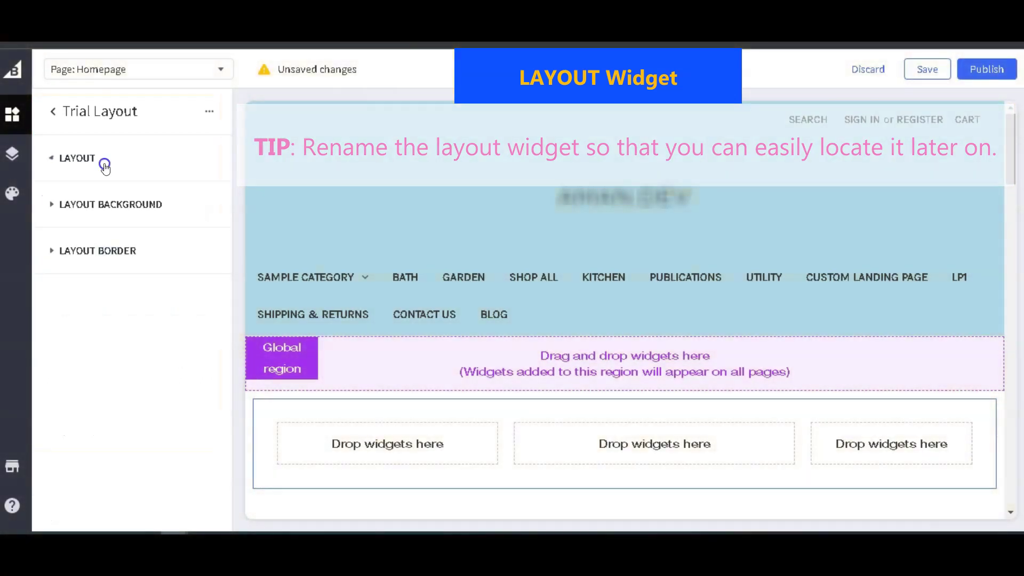
pyautogui.click(103, 204)
pyautogui.click(207, 230)
pyautogui.click(221, 277)
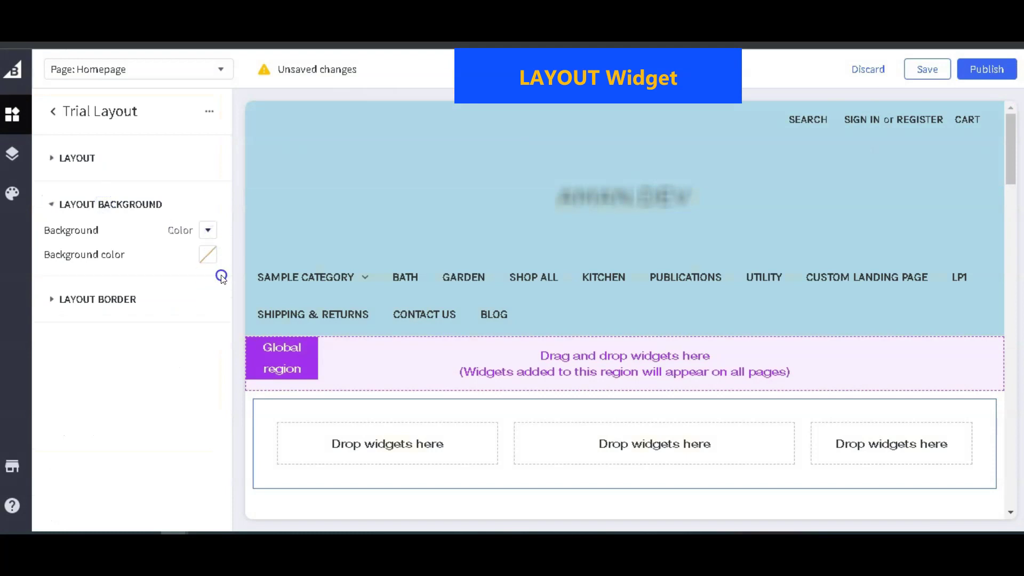
pyautogui.click(208, 253)
pyautogui.click(362, 347)
pyautogui.click(201, 208)
# - Add a solid red #D14343 border 3 px thick and return to the widget list
pyautogui.click(98, 250)
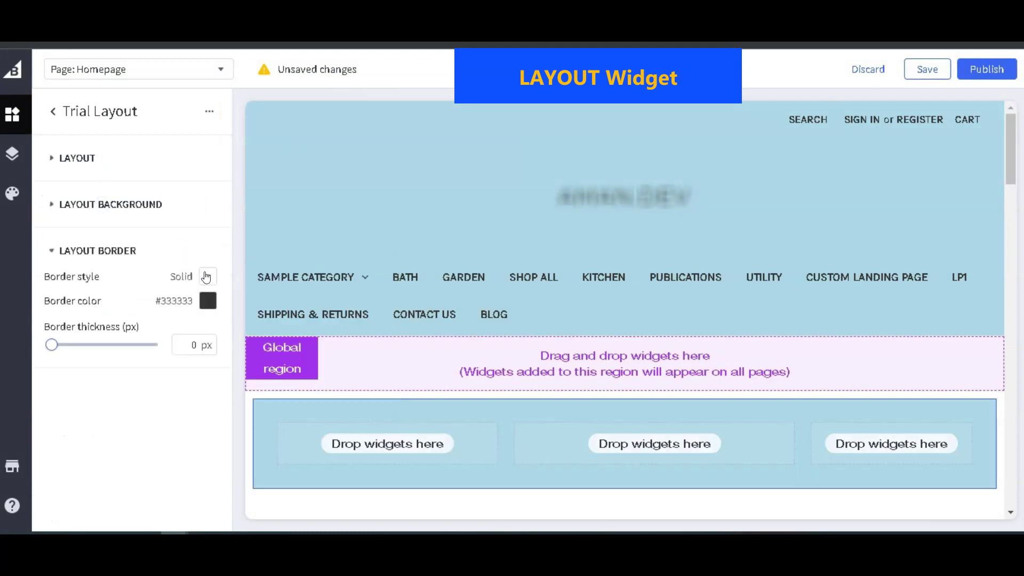
pyautogui.click(208, 276)
pyautogui.click(207, 301)
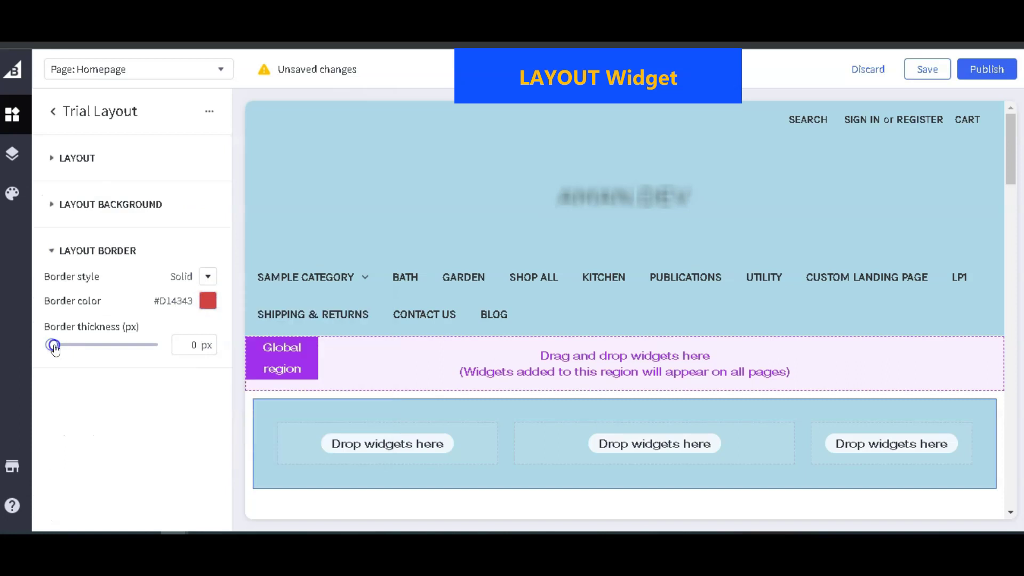
pyautogui.moveTo(51, 345); pyautogui.dragTo(79, 349)
pyautogui.click(92, 251)
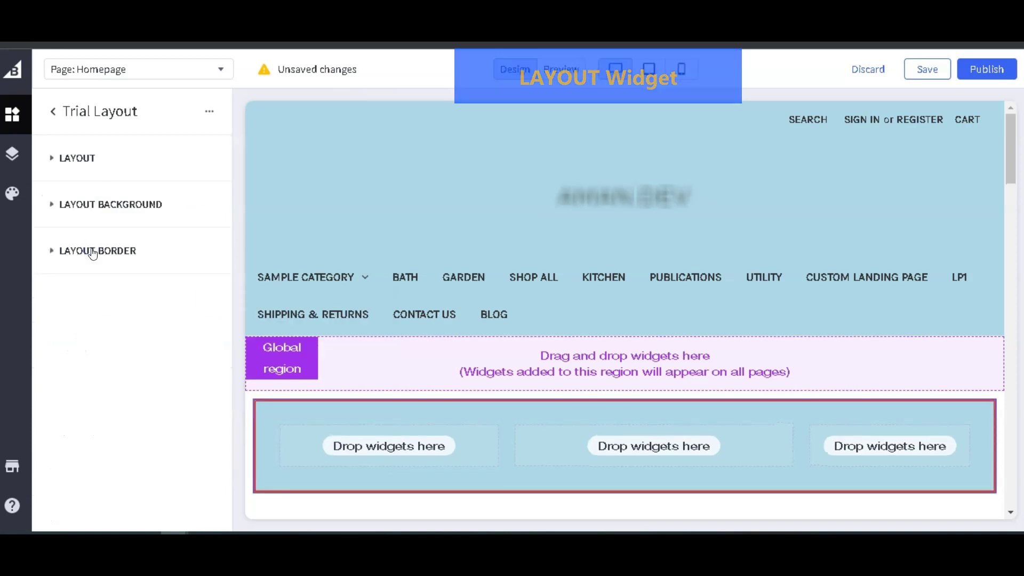
pyautogui.click(69, 111)
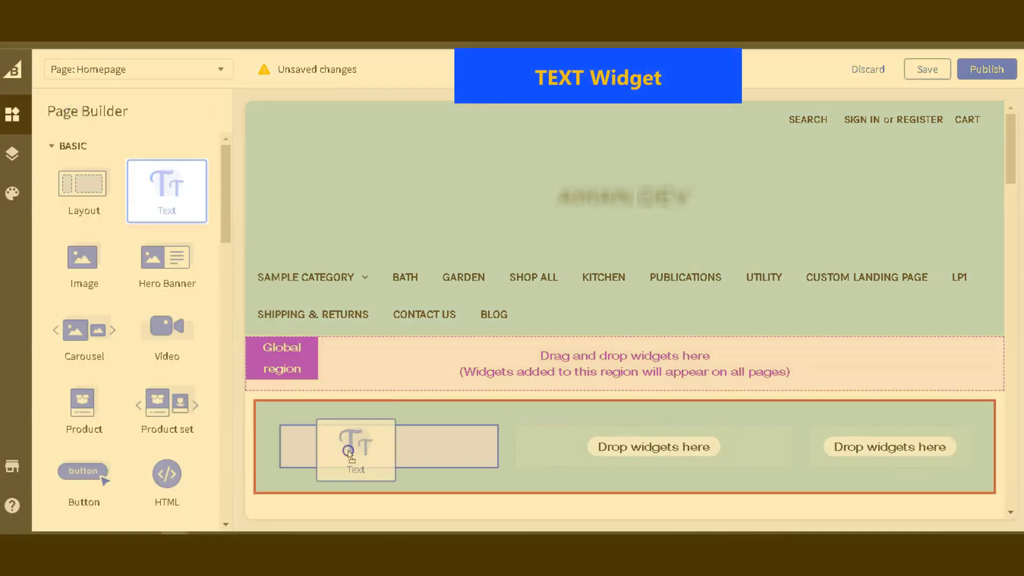
# - Place a Text widget in the first column reading 'You can input your own text here.'
pyautogui.moveTo(151, 178); pyautogui.dragTo(352, 453)
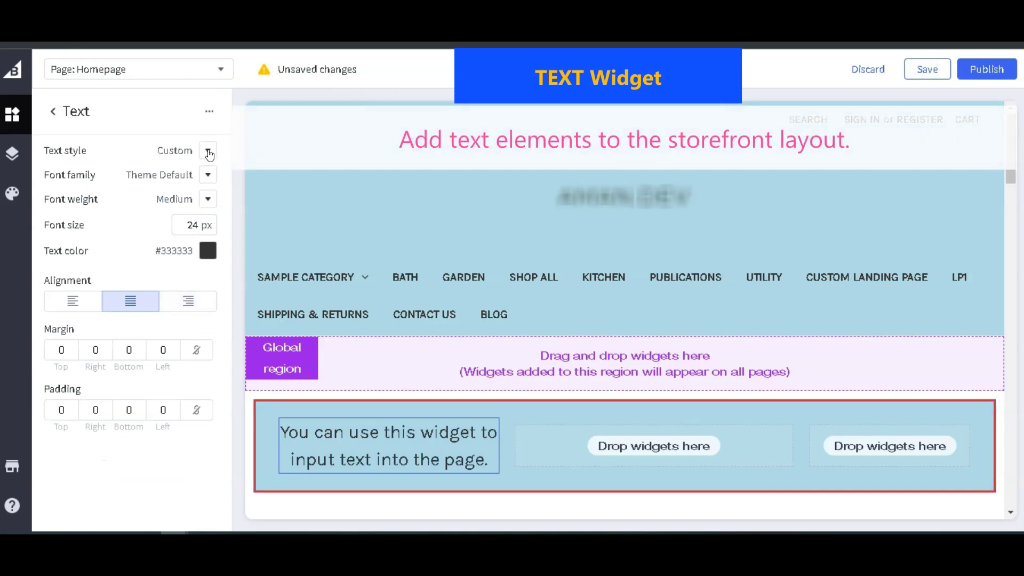
pyautogui.doubleClick(381, 448)
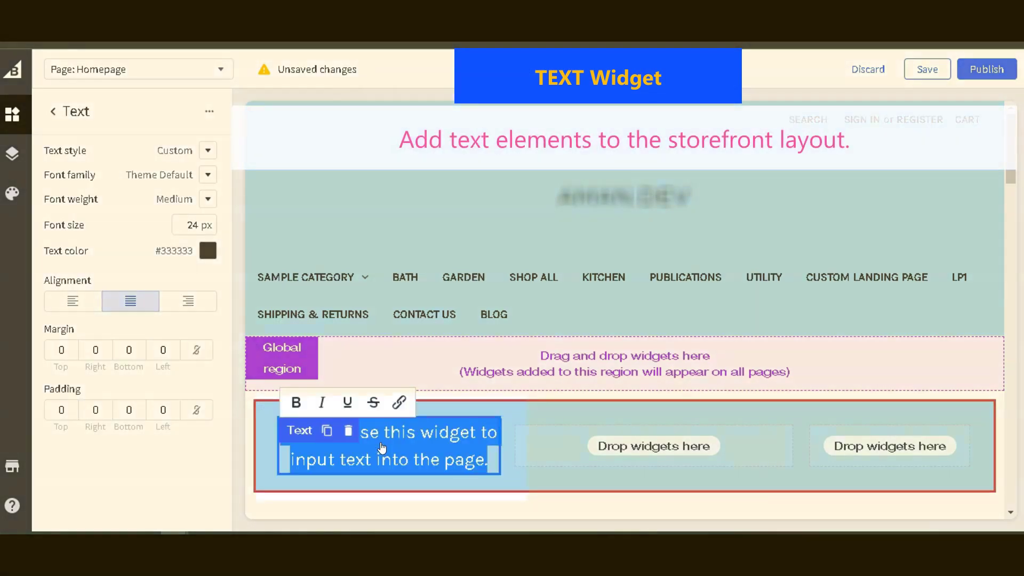
pyautogui.write('You can input your own text here.')
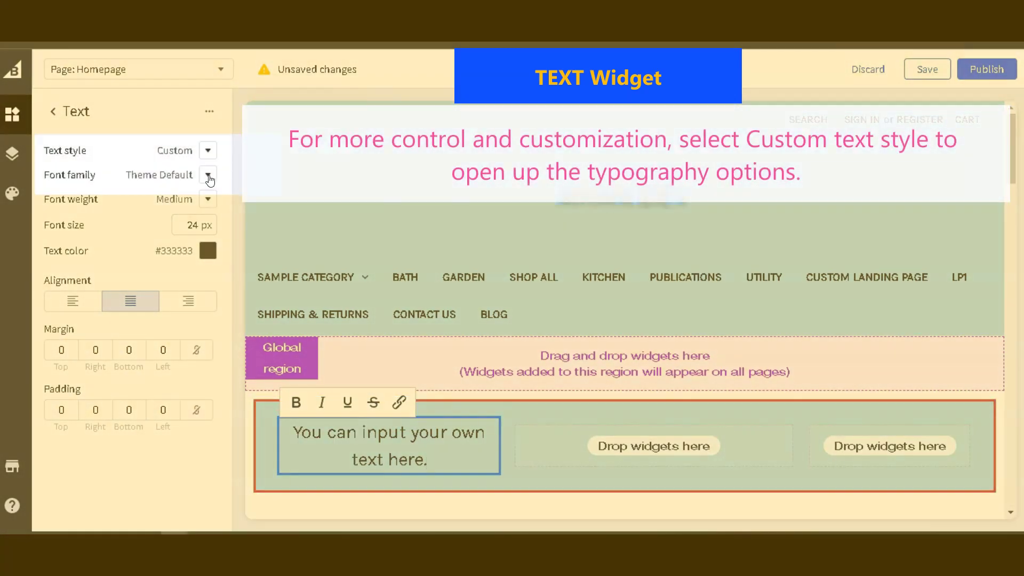
# - Set the text to Custom style in bold Times New Roman
pyautogui.click(207, 152)
pyautogui.click(222, 169)
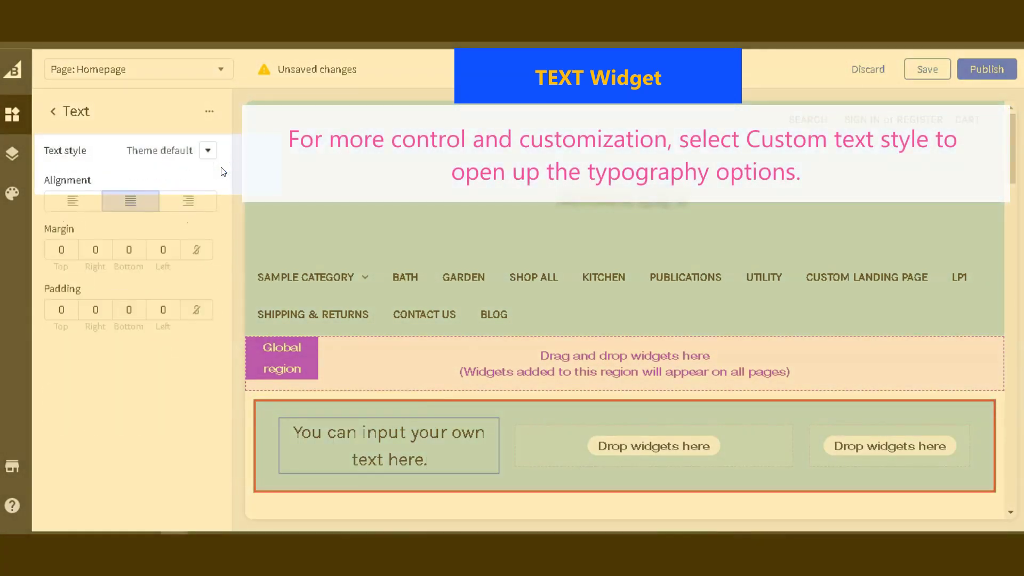
pyautogui.click(213, 154)
pyautogui.click(219, 181)
pyautogui.click(207, 175)
pyautogui.click(227, 267)
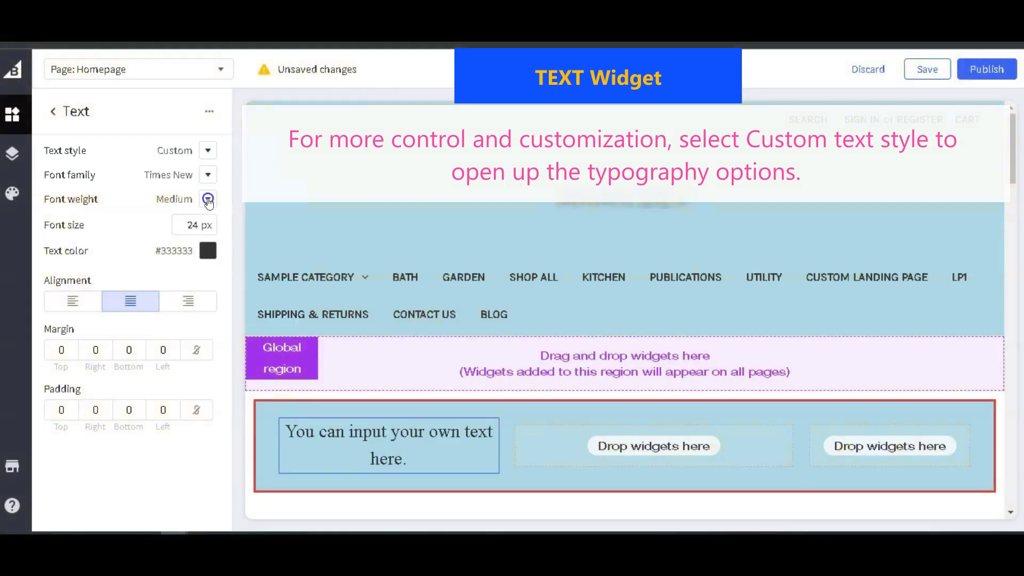
pyautogui.click(207, 199)
pyautogui.click(232, 307)
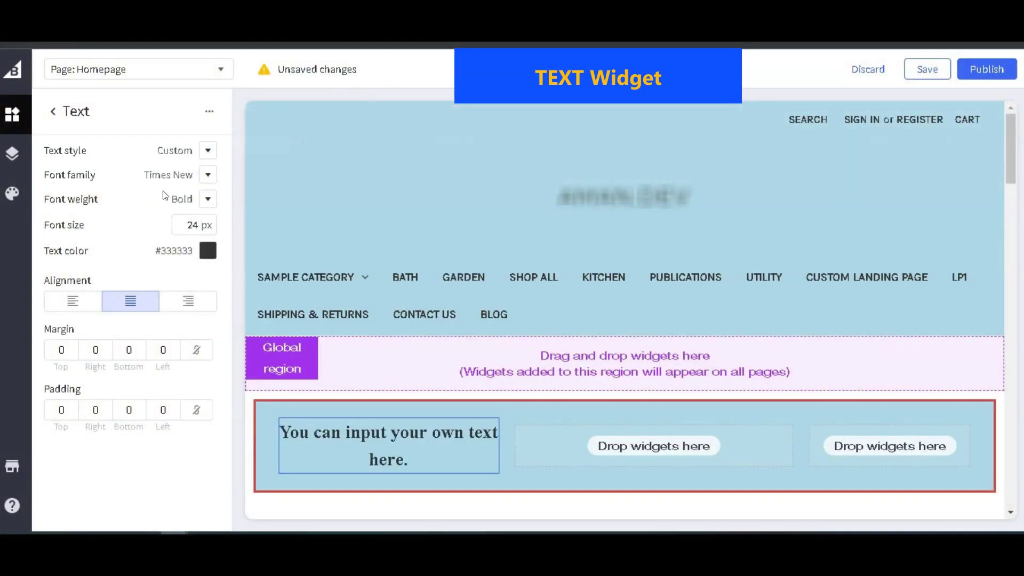
# - Centre the text after trying right and left alignment, then return to the widget list
pyautogui.click(187, 301)
pyautogui.click(73, 299)
pyautogui.click(130, 302)
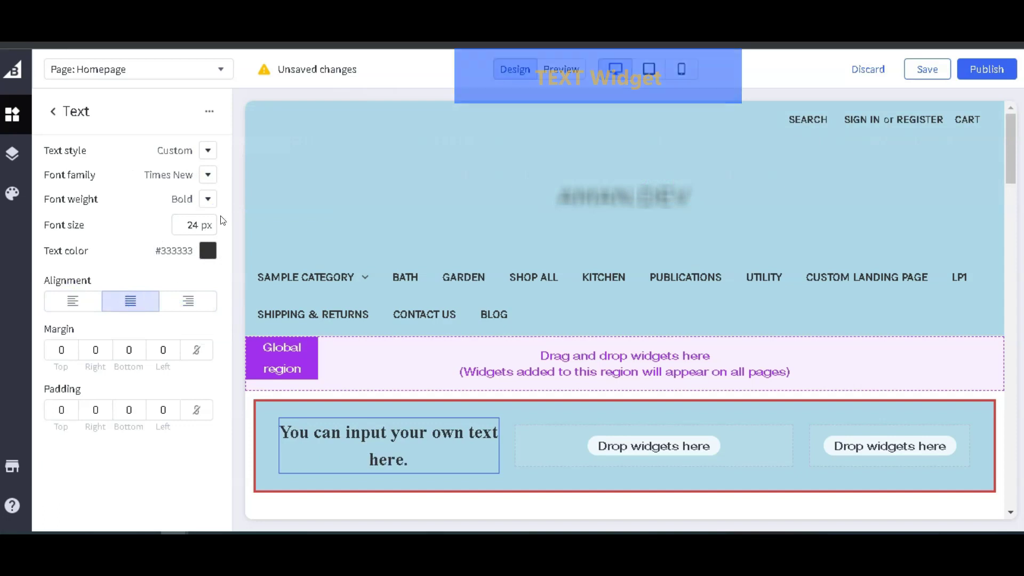
pyautogui.click(70, 115)
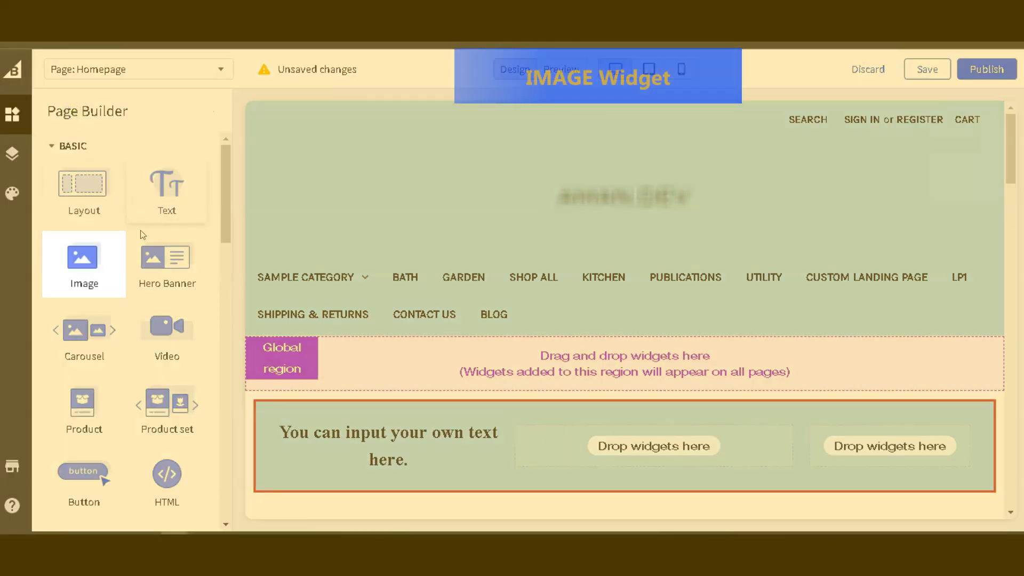
# - Place an Image widget in the middle column with automatic dimensions and Fill to box fit
pyautogui.moveTo(84, 264); pyautogui.dragTo(653, 445)
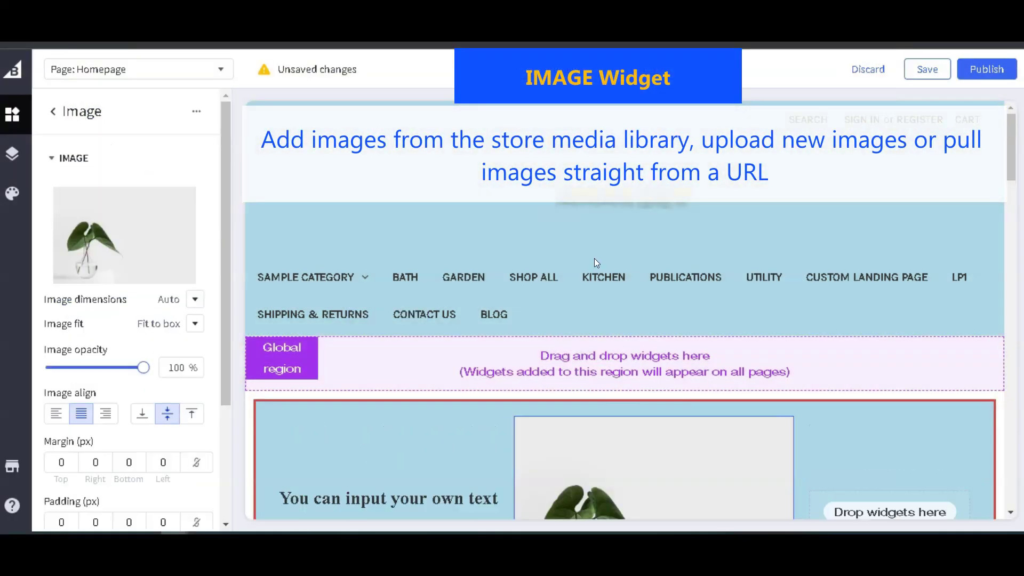
pyautogui.scroll(-3, 632, 257)
pyautogui.click(190, 300)
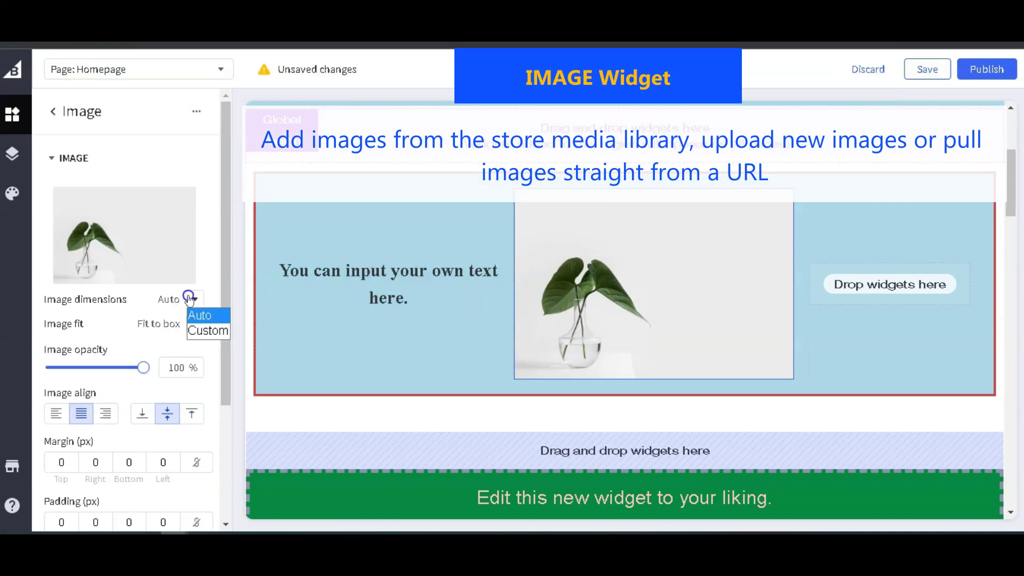
pyautogui.click(207, 330)
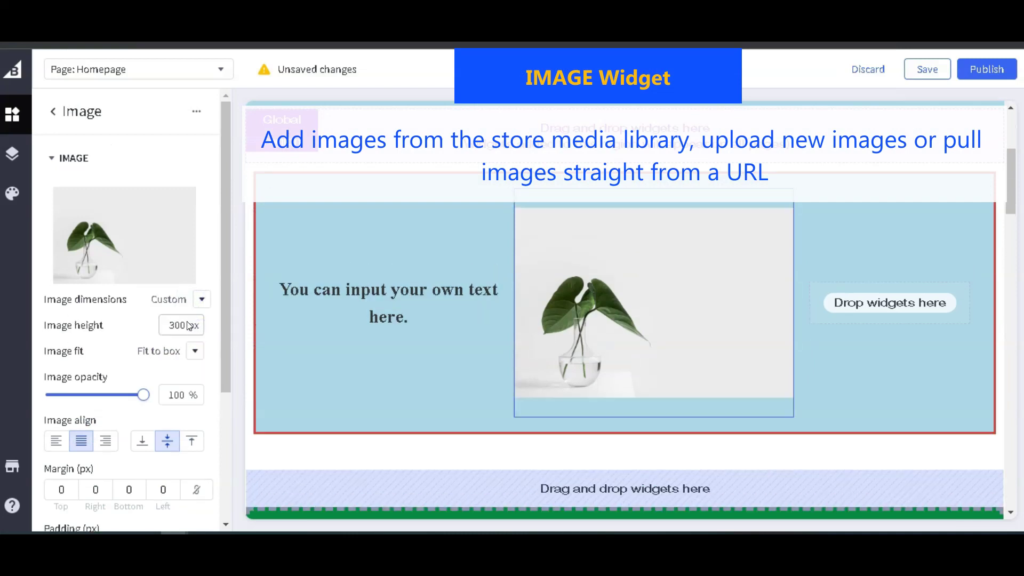
pyautogui.click(203, 310)
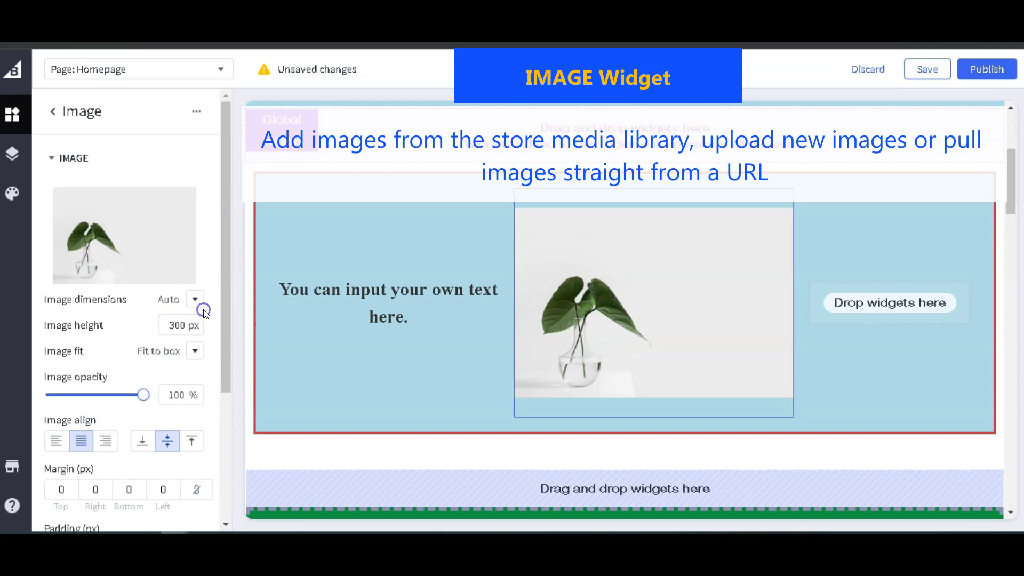
pyautogui.click(203, 312)
pyautogui.click(194, 325)
pyautogui.click(200, 338)
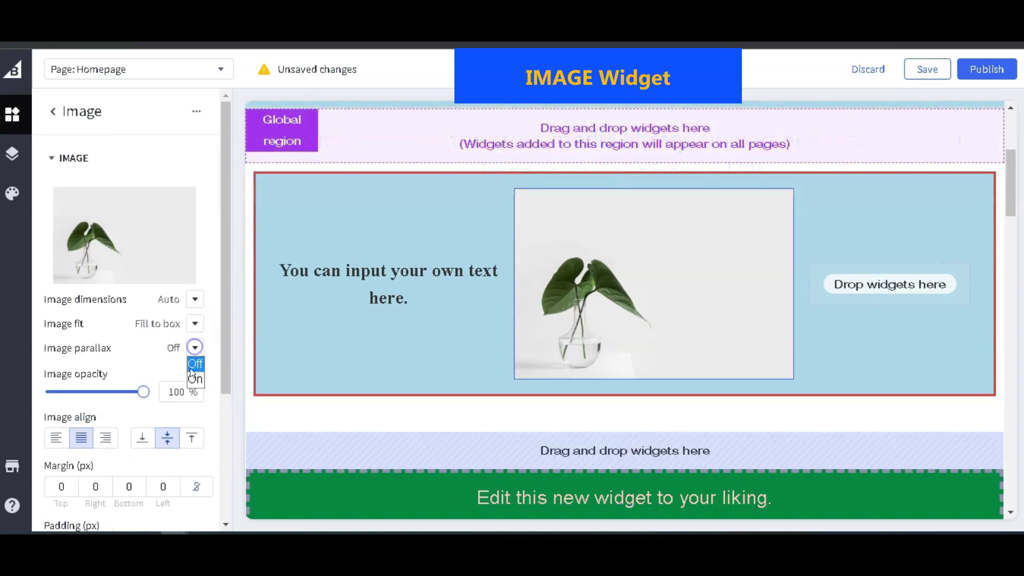
pyautogui.scroll(-1, 735, 313)
pyautogui.scroll(-2, 735, 313)
pyautogui.scroll(3, 734, 313)
pyautogui.scroll(1, 735, 313)
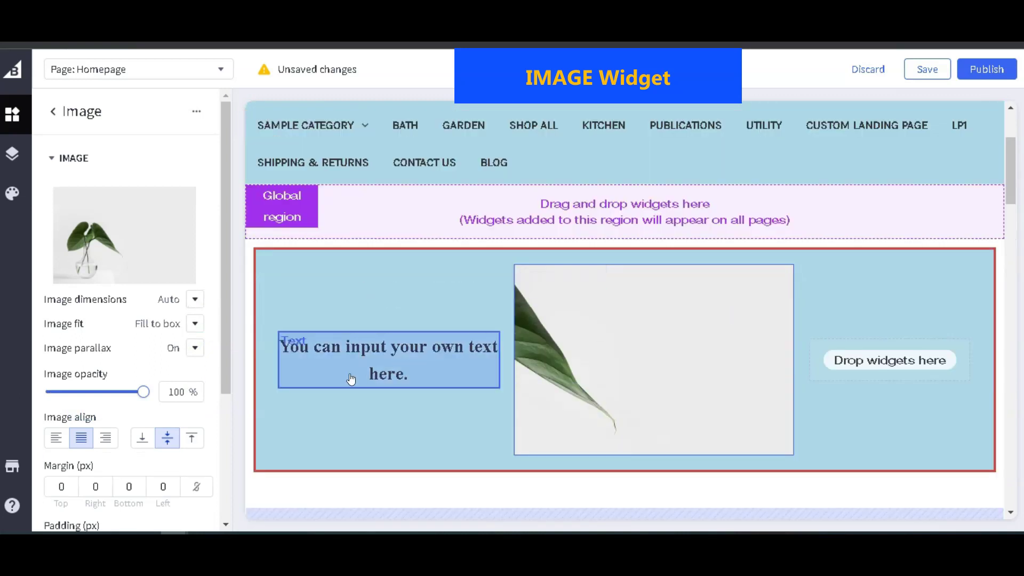
# - Try right, top and bottom image alignment before returning it to middle
pyautogui.click(102, 440)
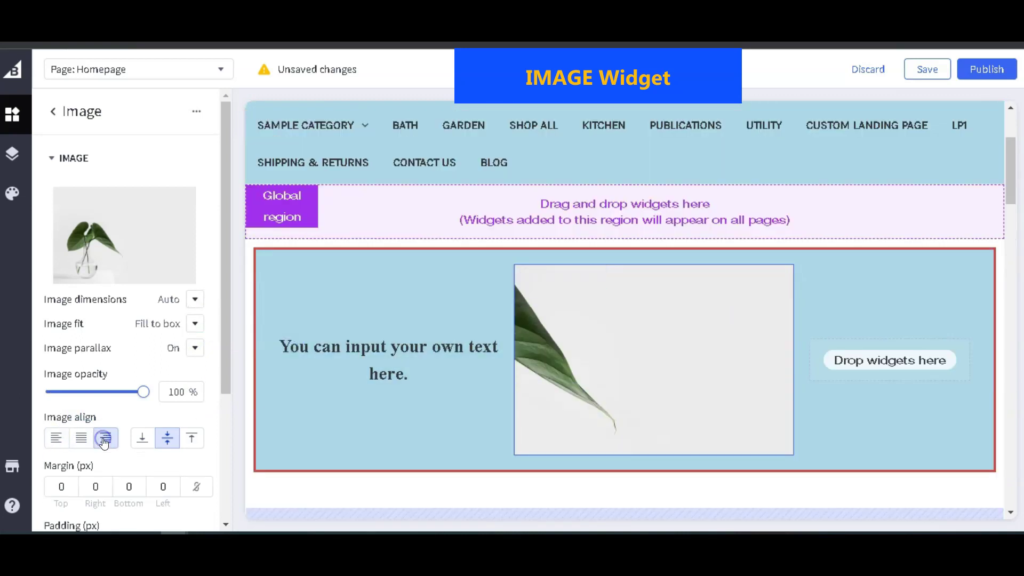
pyautogui.click(191, 437)
pyautogui.click(142, 438)
pyautogui.click(82, 438)
pyautogui.click(195, 299)
# - Set a custom 300 px height and replace the image with a building photo pasted by URL
pyautogui.click(201, 331)
pyautogui.click(144, 276)
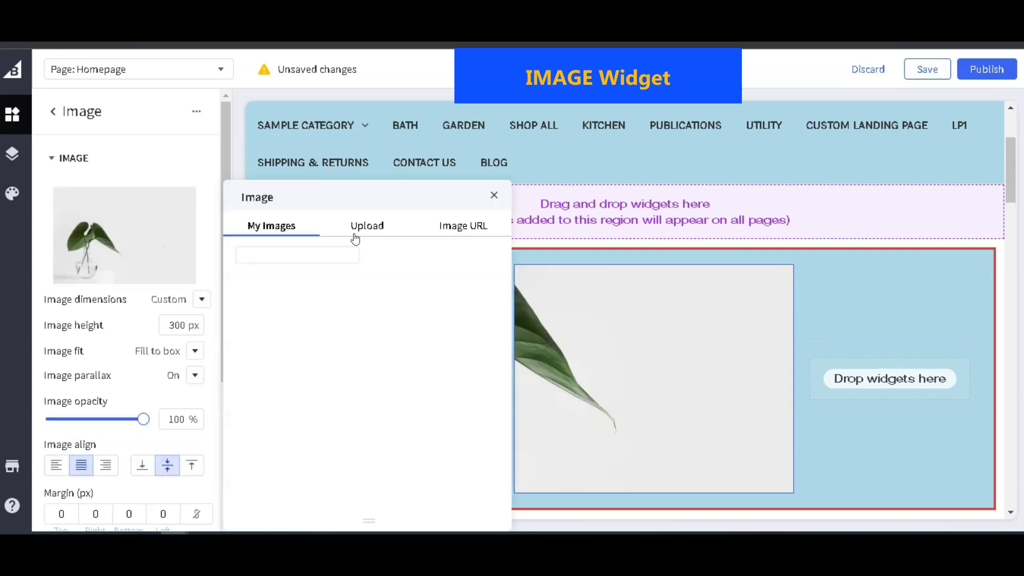
pyautogui.click(355, 238)
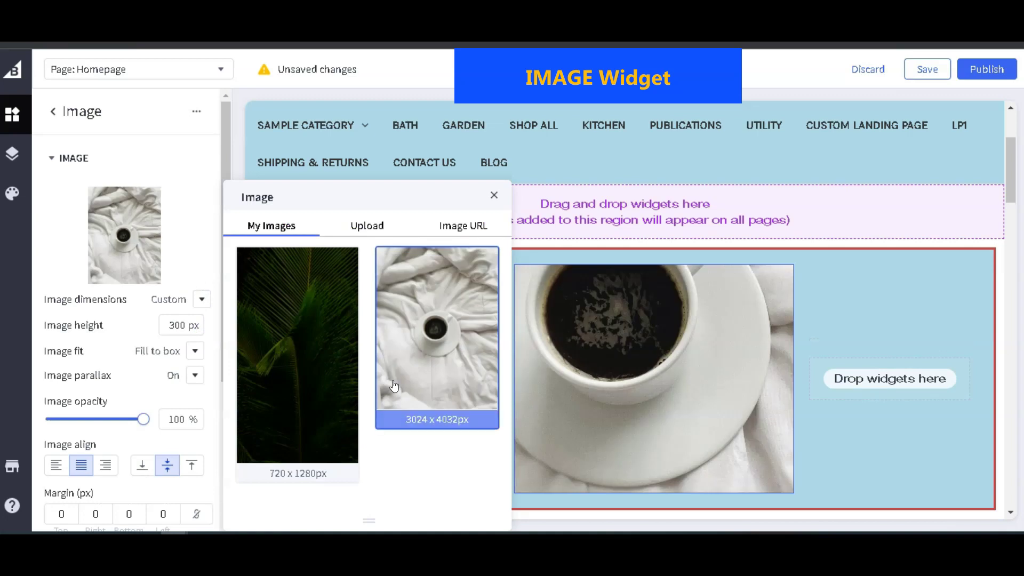
pyautogui.click(459, 228)
pyautogui.hotkey('ctrl', 'v')
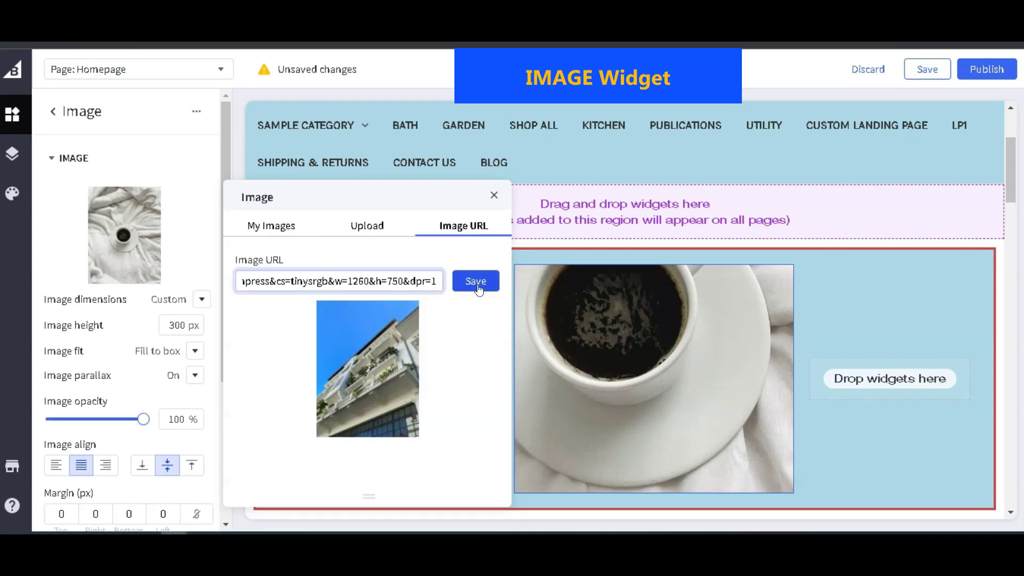
pyautogui.click(475, 311)
pyautogui.click(493, 195)
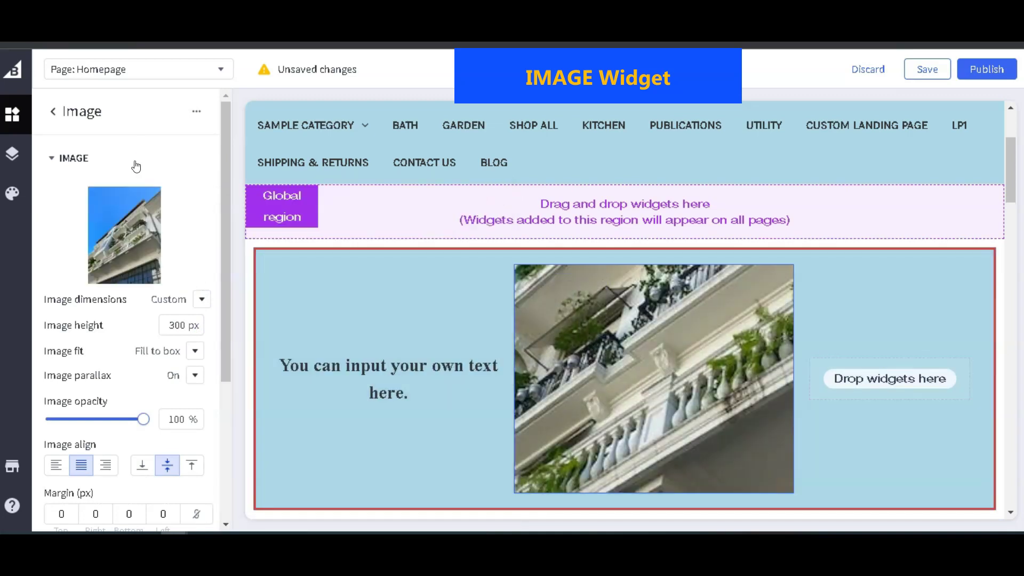
# - Review the image's Border, Link (kept as no link) and SEO sections
pyautogui.click(133, 161)
pyautogui.click(137, 210)
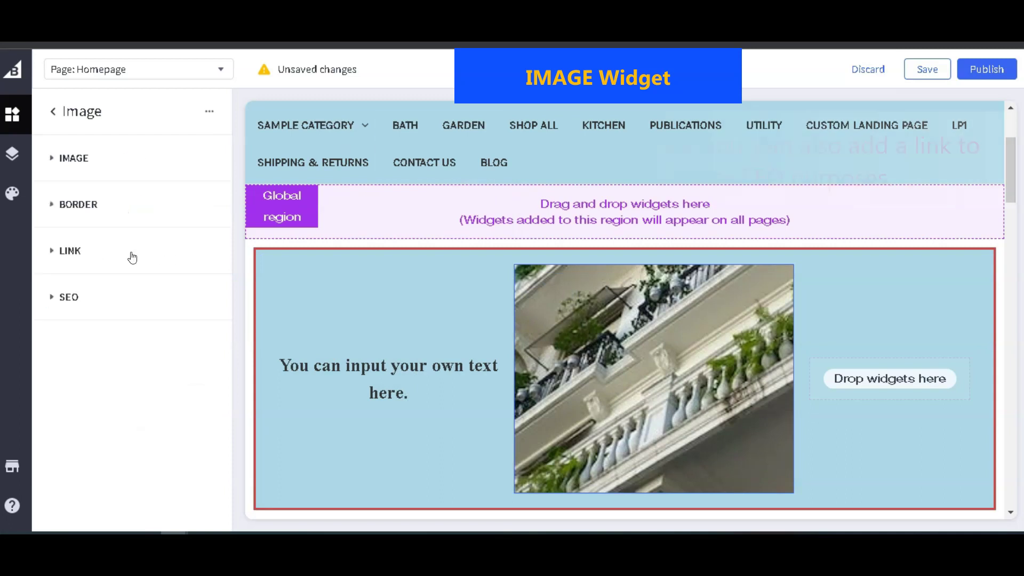
pyautogui.click(131, 253)
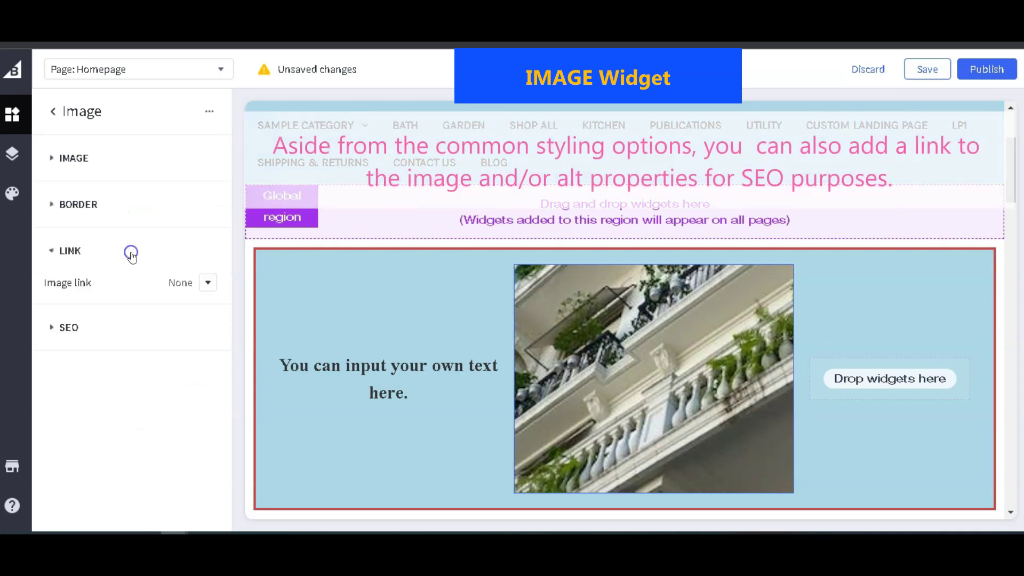
pyautogui.click(208, 285)
pyautogui.click(207, 282)
pyautogui.click(125, 251)
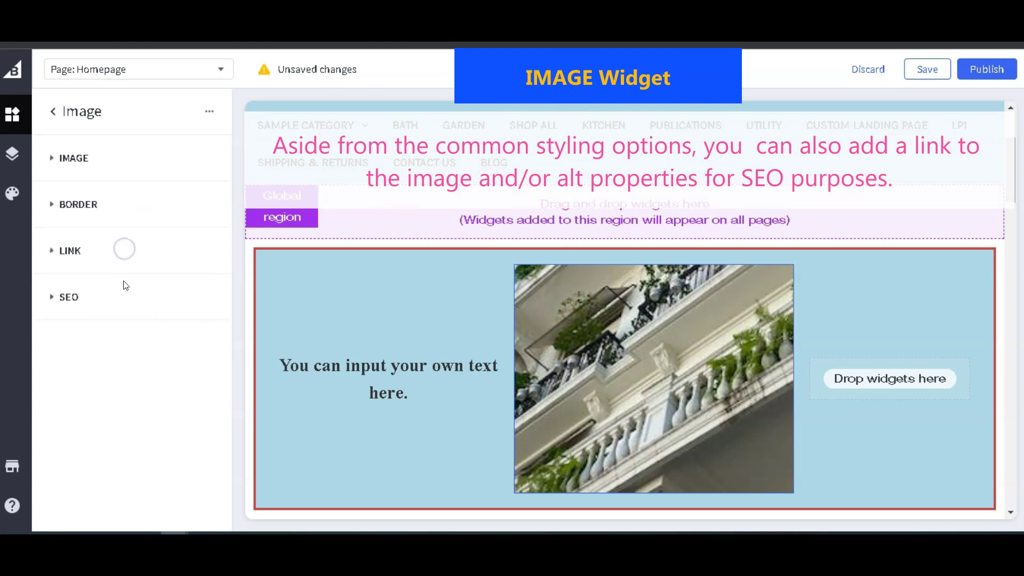
pyautogui.click(124, 300)
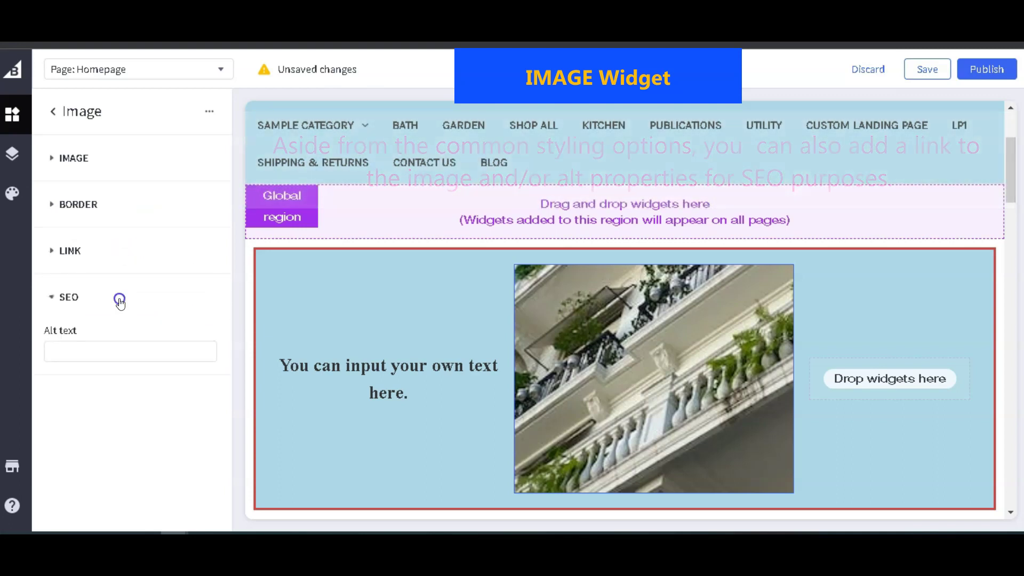
# - In the Layers panel, drag the Text from Column 1 below the Image in Column 2
pyautogui.click(85, 118)
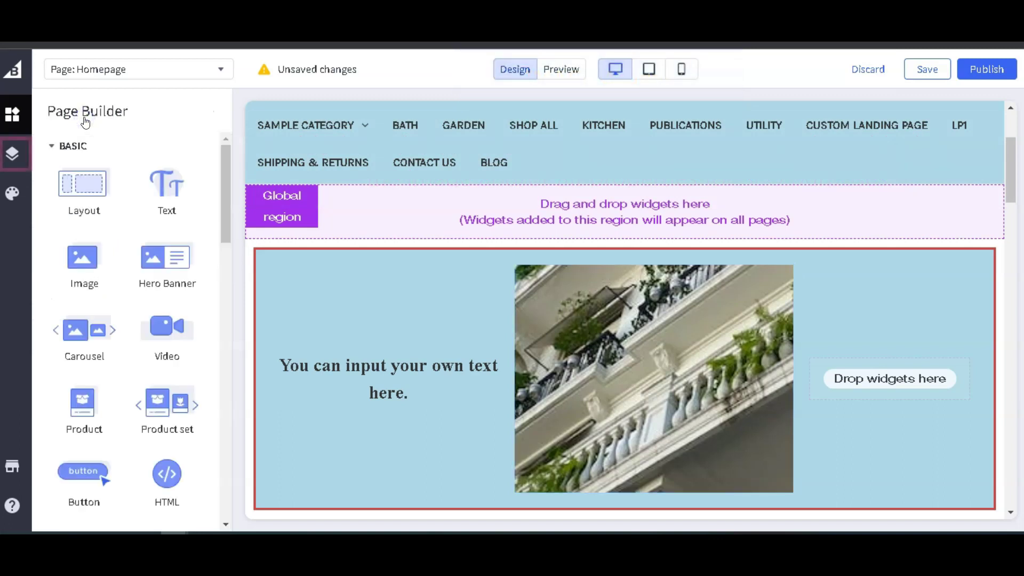
pyautogui.click(13, 154)
pyautogui.click(287, 263)
pyautogui.click(280, 232)
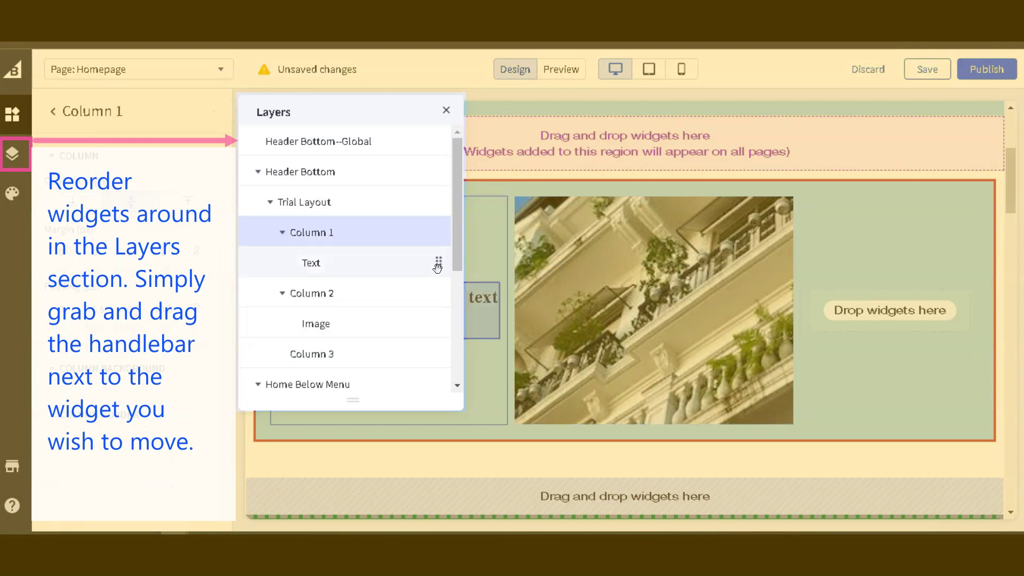
pyautogui.moveTo(438, 263)
pyautogui.mouseDown()
pyautogui.moveTo(445, 312)
pyautogui.moveTo(434, 290)
pyautogui.mouseUp()
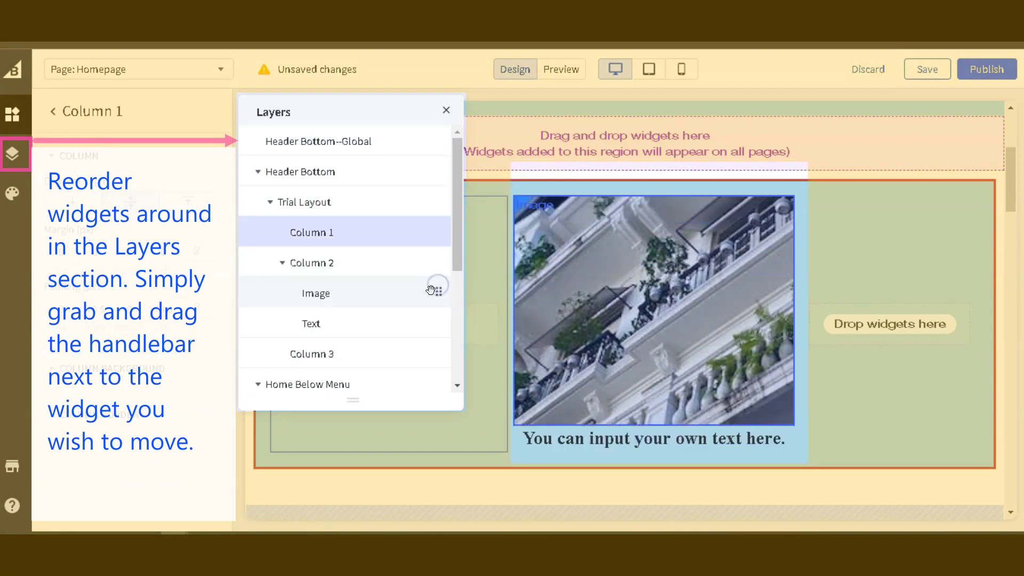
# - Select Trial Layout's more options and close the Layers panel
pyautogui.click(299, 201)
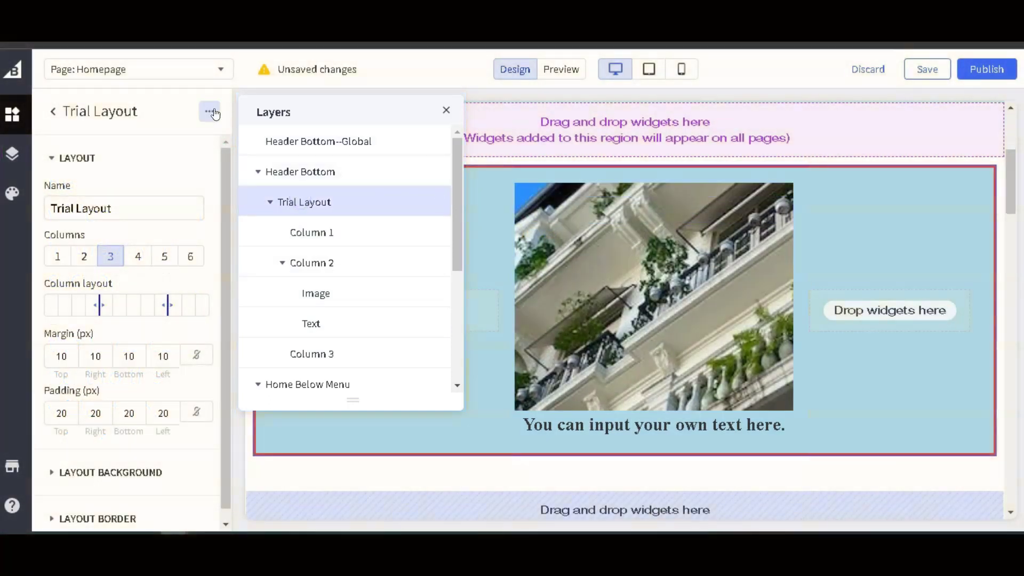
pyautogui.click(213, 111)
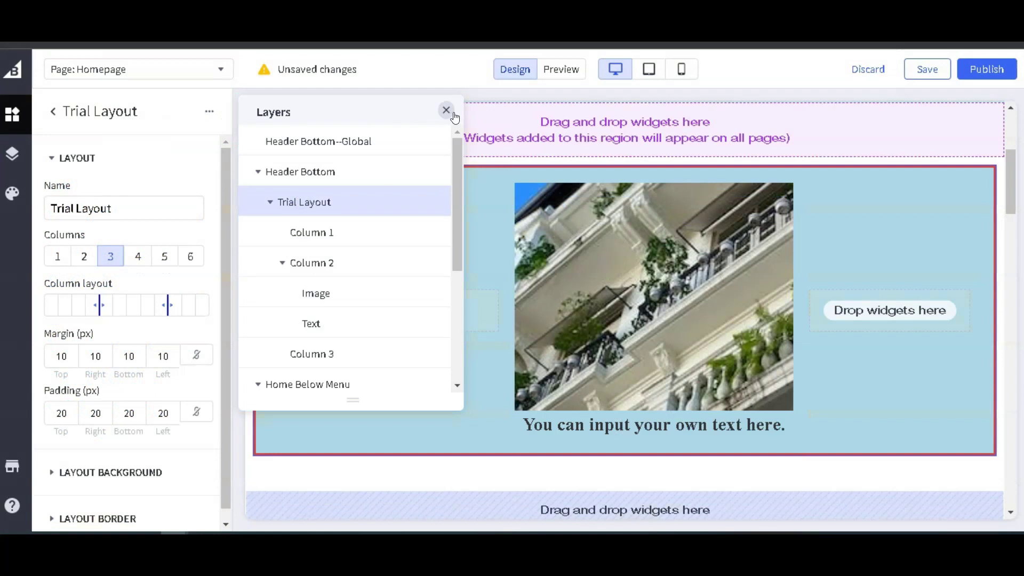
pyautogui.click(446, 111)
# - Add a Hero Banner widget below the Trial Layout on the homepage
pyautogui.click(83, 116)
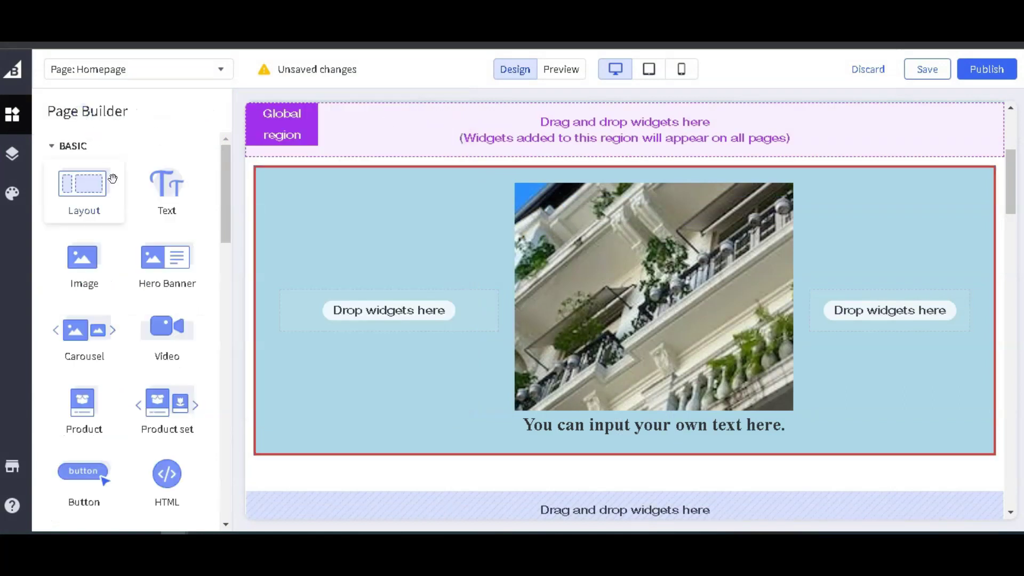
pyautogui.scroll(-3, 550, 430)
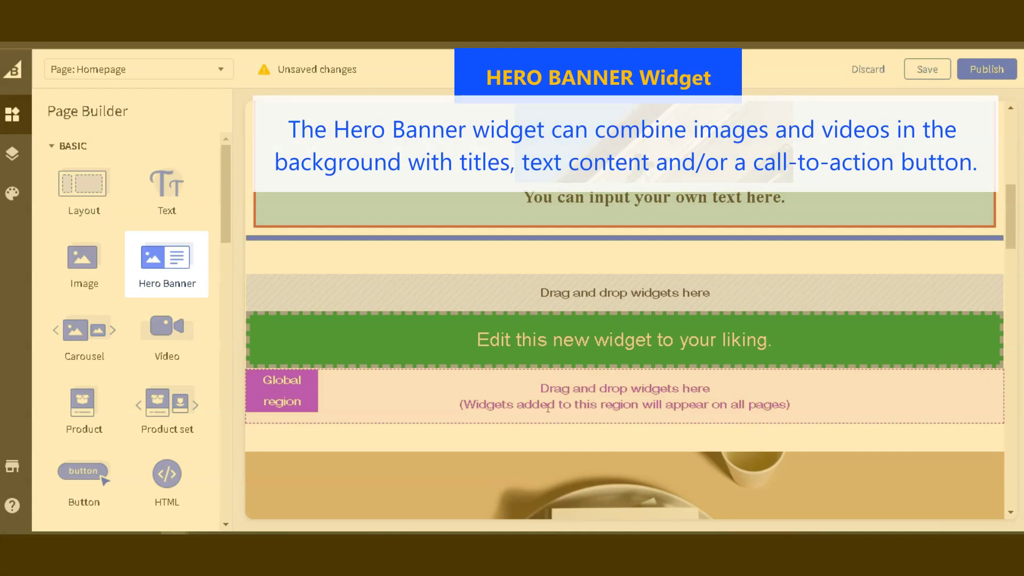
pyautogui.moveTo(182, 268); pyautogui.dragTo(345, 291)
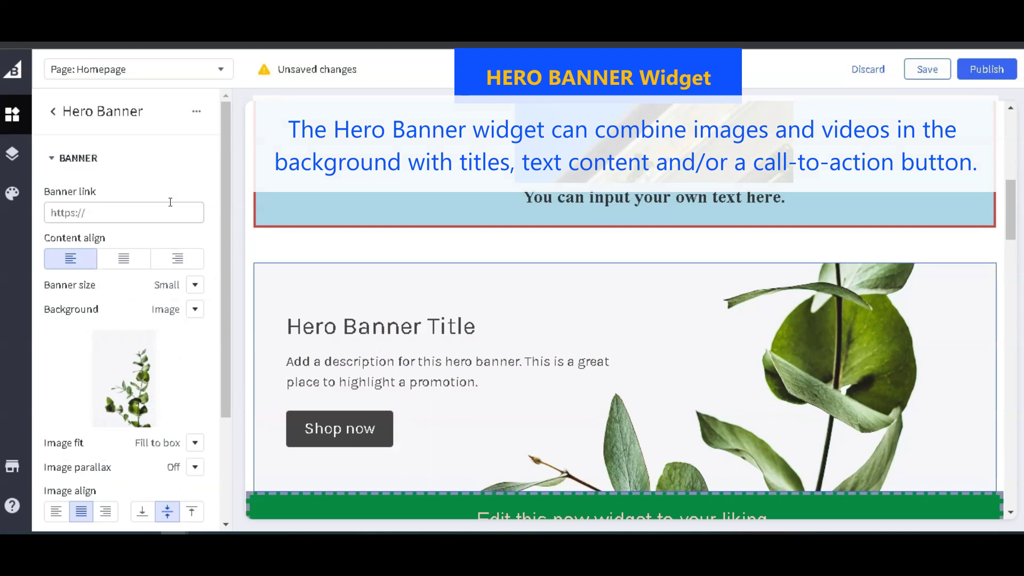
pyautogui.click(169, 203)
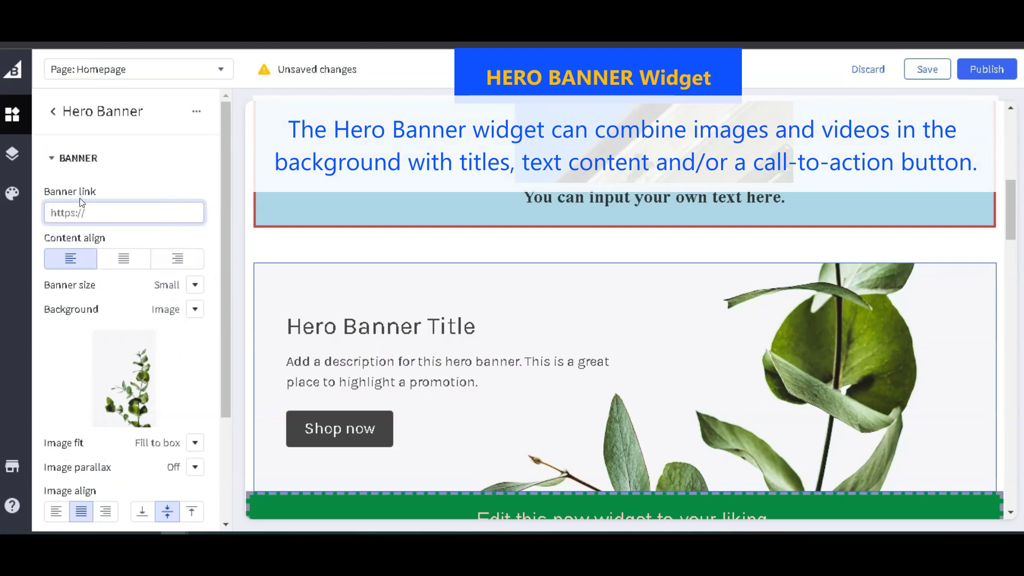
# - Try centre and right content alignment, keep it left, and set the banner size to Medium
pyautogui.click(123, 259)
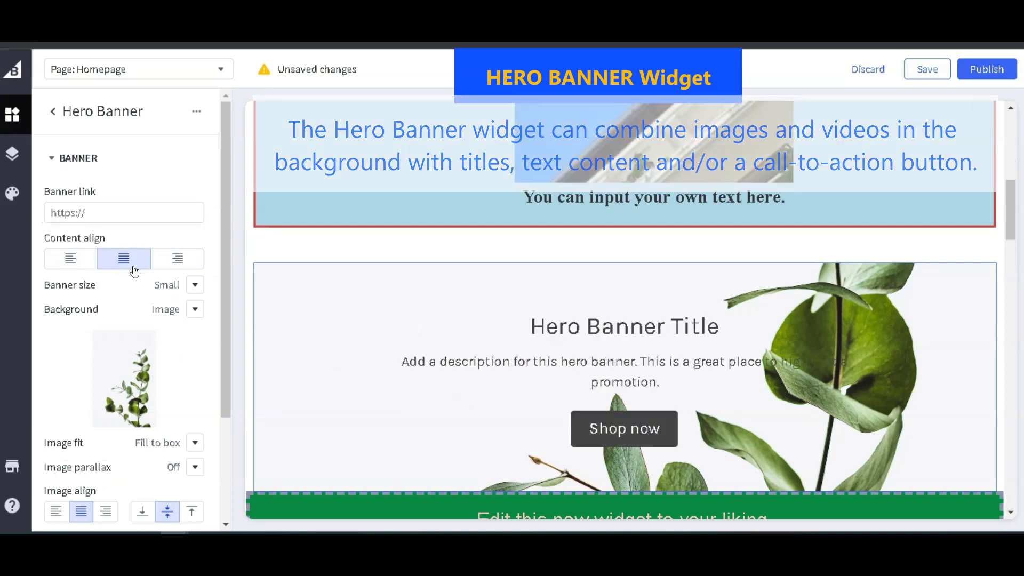
pyautogui.click(175, 259)
pyautogui.click(71, 259)
pyautogui.click(195, 286)
pyautogui.click(203, 330)
pyautogui.click(194, 285)
pyautogui.click(207, 315)
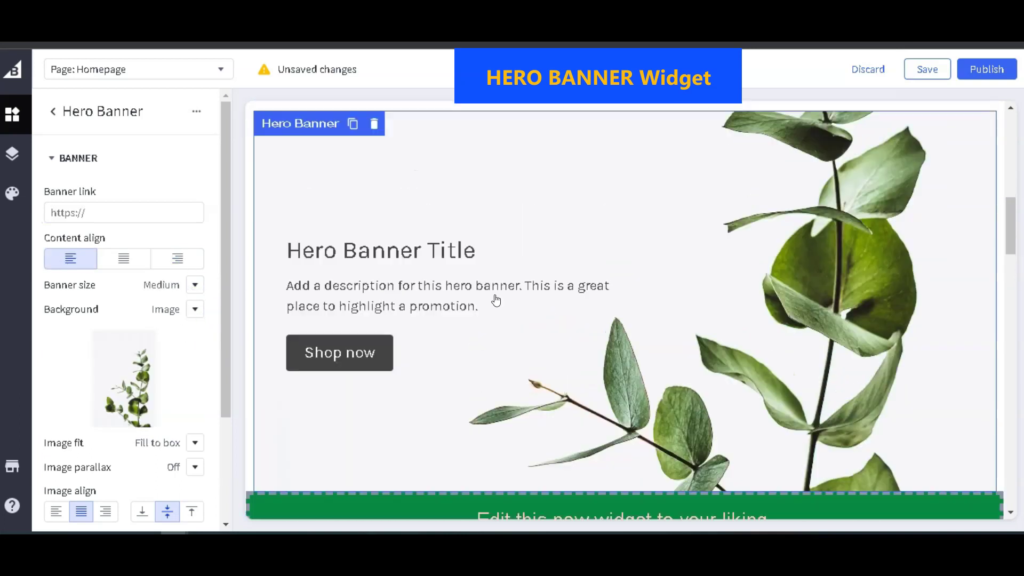
pyautogui.click(194, 309)
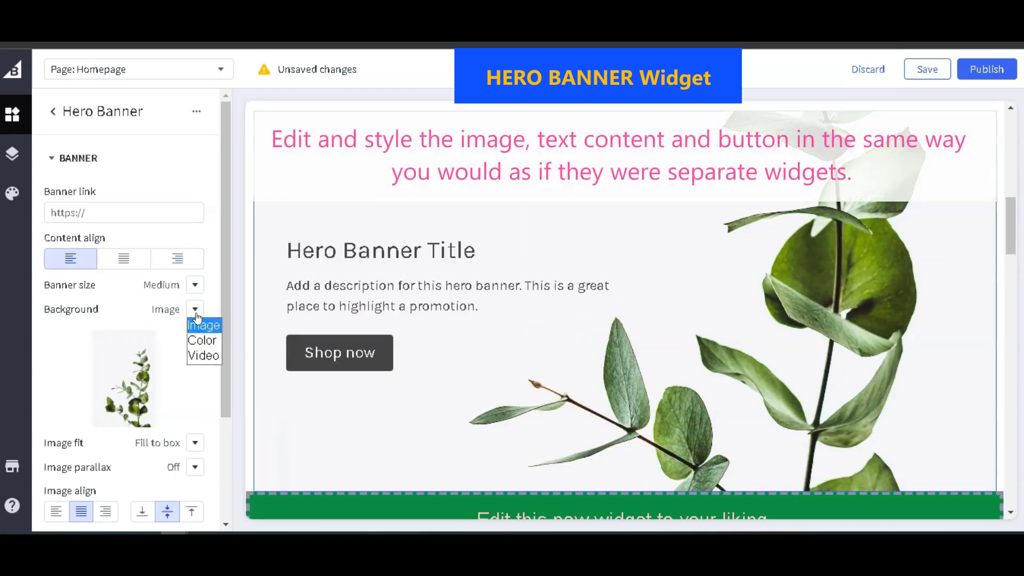
# - Keep an image background with parallax on, middle alignment and full opacity
pyautogui.click(203, 326)
pyautogui.scroll(-1, 200, 451)
pyautogui.click(194, 407)
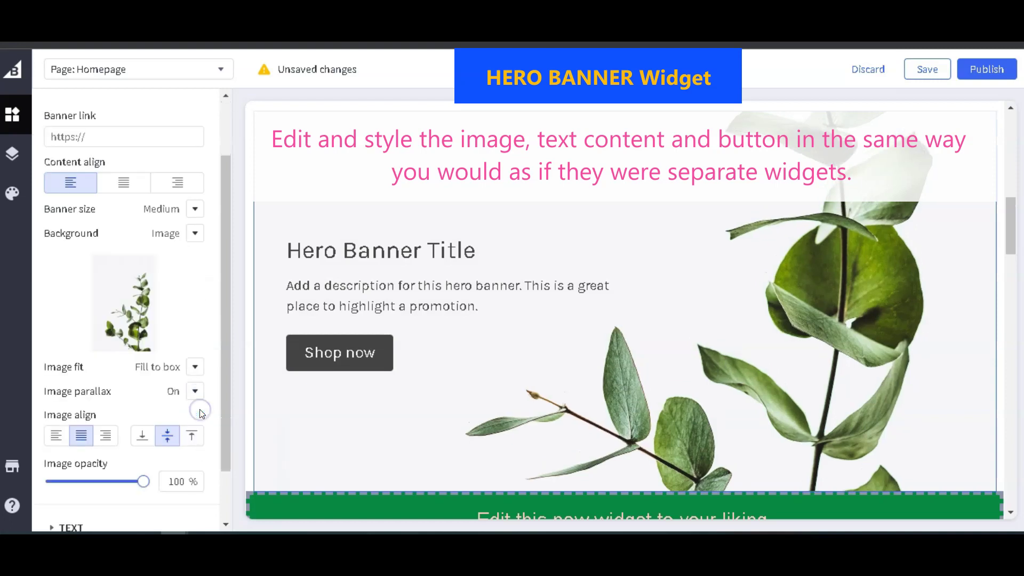
pyautogui.click(56, 436)
pyautogui.click(81, 436)
pyautogui.click(141, 435)
pyautogui.click(192, 435)
pyautogui.moveTo(144, 482)
pyautogui.mouseDown()
pyautogui.moveTo(86, 482)
pyautogui.moveTo(143, 482)
pyautogui.mouseUp()
pyautogui.scroll(1, 108, 177)
pyautogui.click(104, 157)
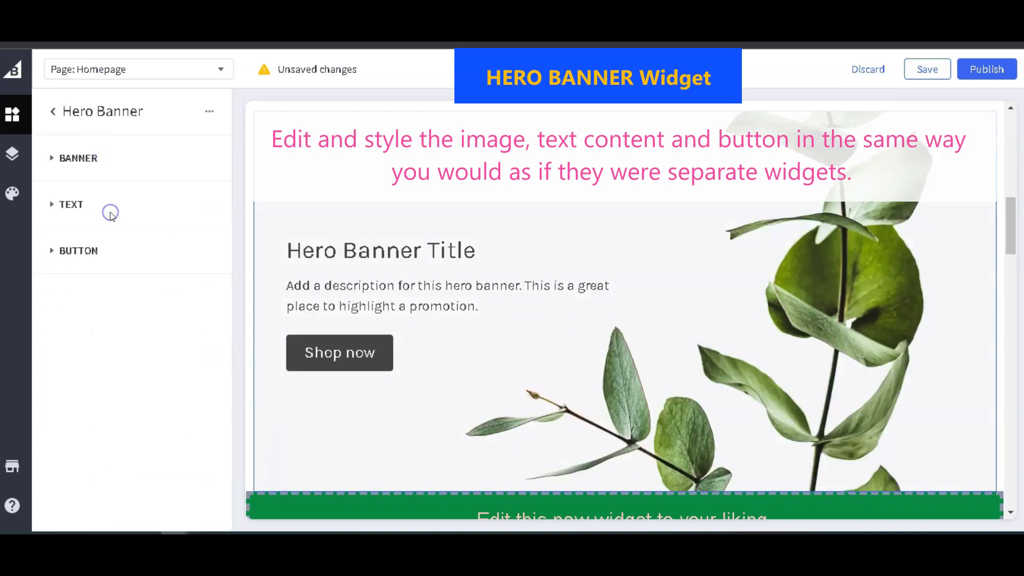
# - Give the banner title a custom style with Black font weight and adjust the description
pyautogui.click(110, 215)
pyautogui.click(205, 238)
pyautogui.click(207, 264)
pyautogui.click(212, 293)
pyautogui.write('50')
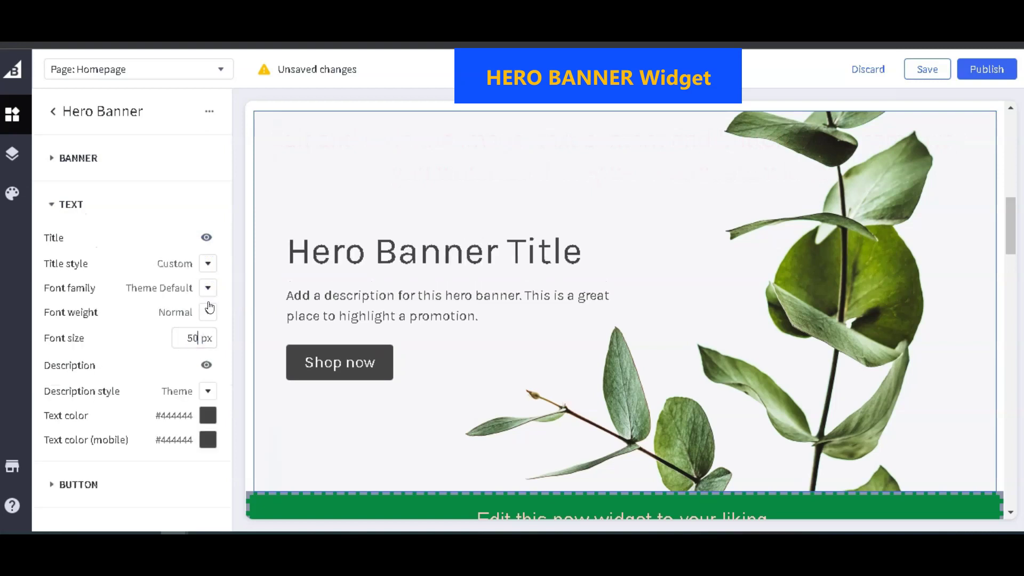
pyautogui.click(208, 312)
pyautogui.click(224, 448)
pyautogui.click(206, 365)
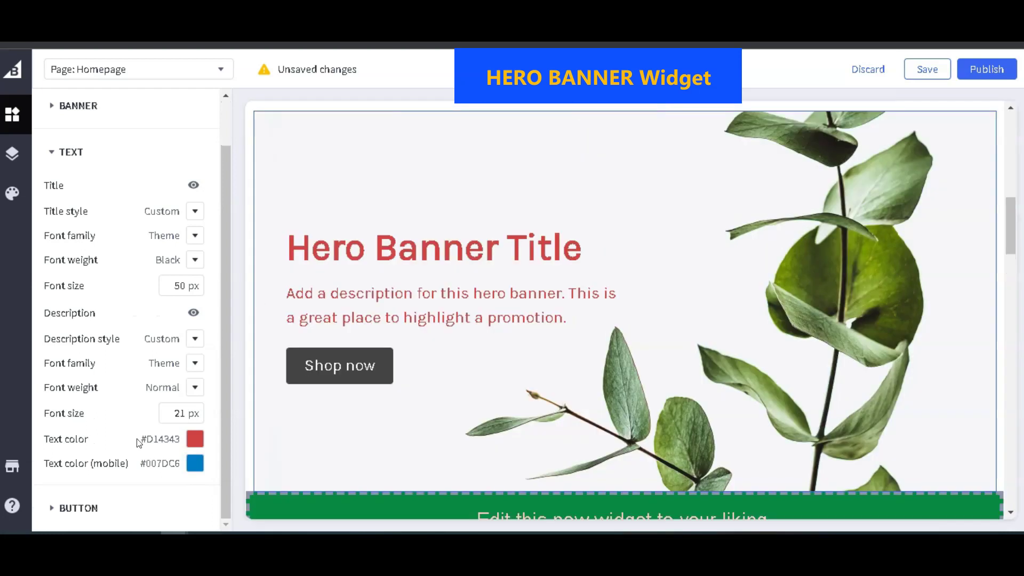
# - Hide the Shop now button from the hero banner
pyautogui.click(113, 154)
pyautogui.click(133, 253)
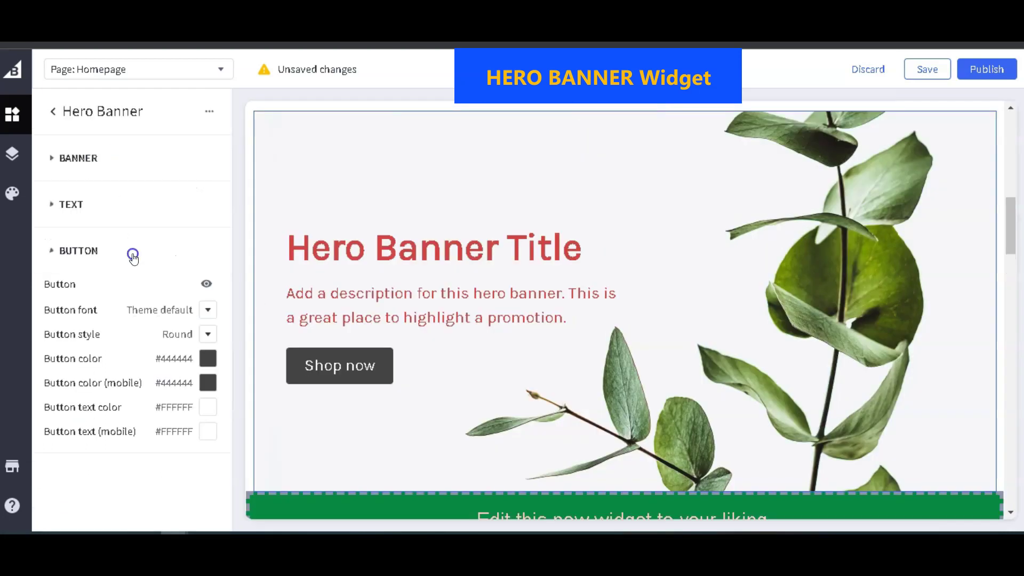
pyautogui.click(208, 285)
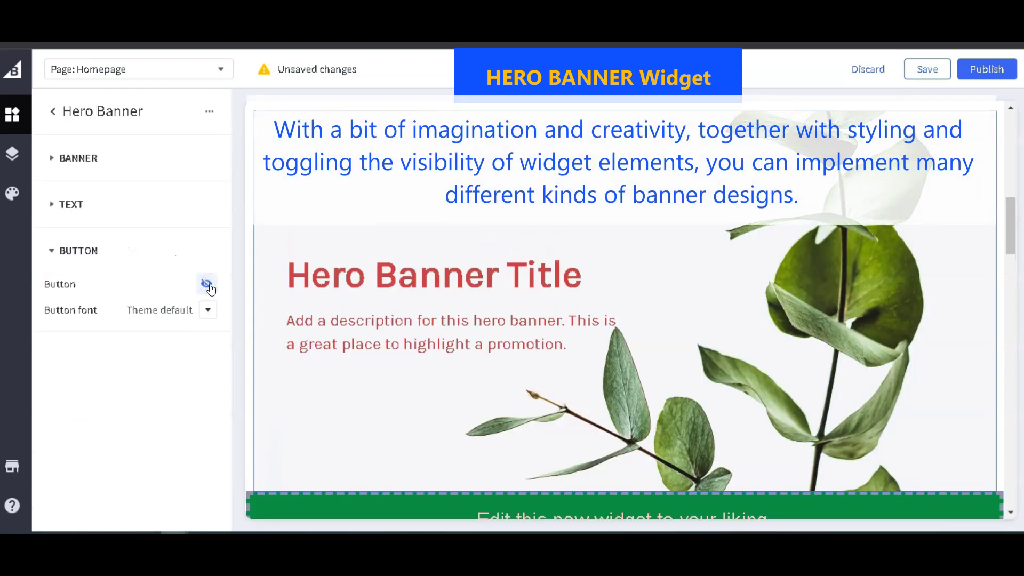
pyautogui.click(206, 312)
pyautogui.click(93, 254)
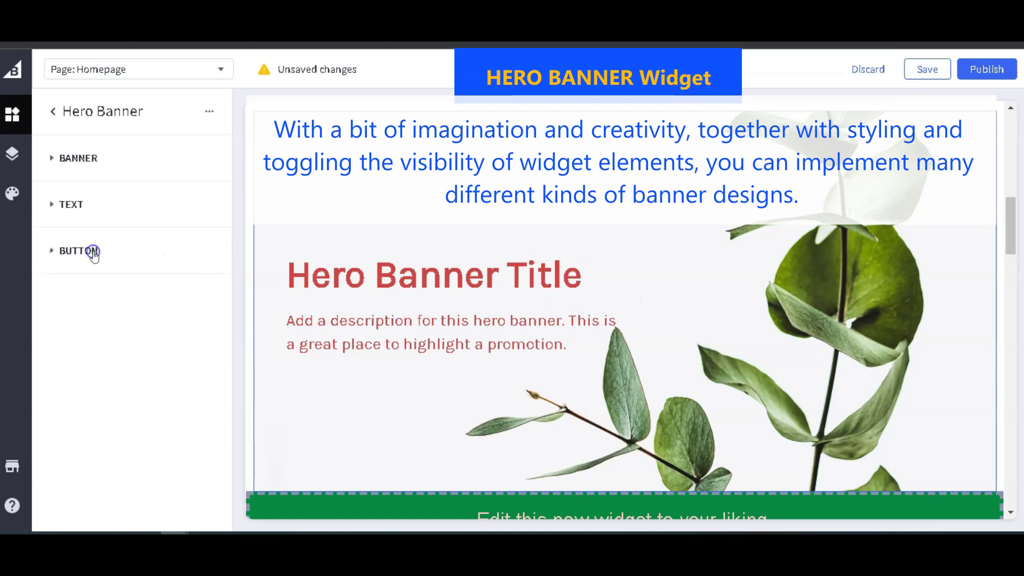
# - Centre the banner's title and description and use the coffee cup photo as background
pyautogui.click(131, 167)
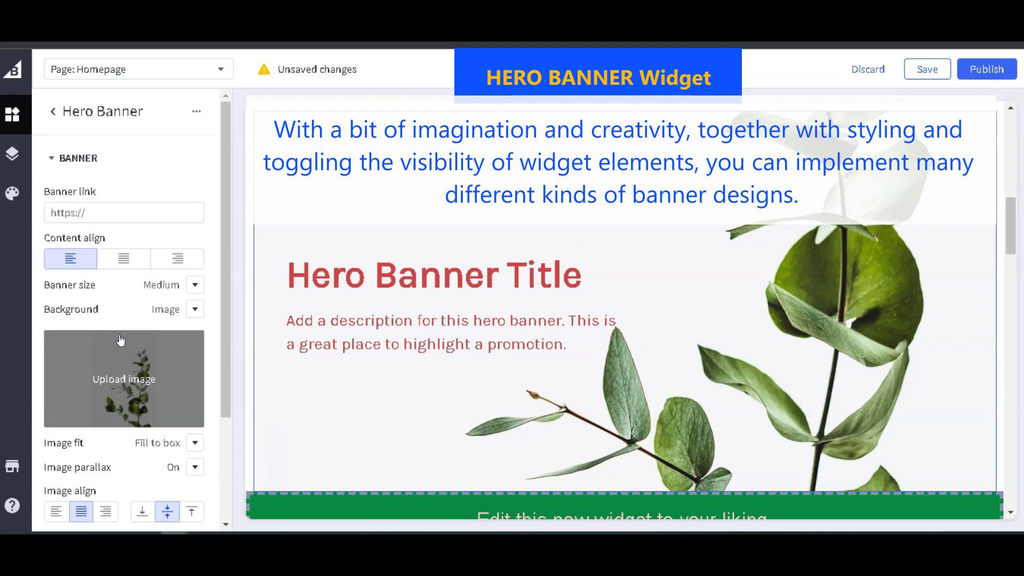
pyautogui.scroll(-2, 112, 440)
pyautogui.click(124, 182)
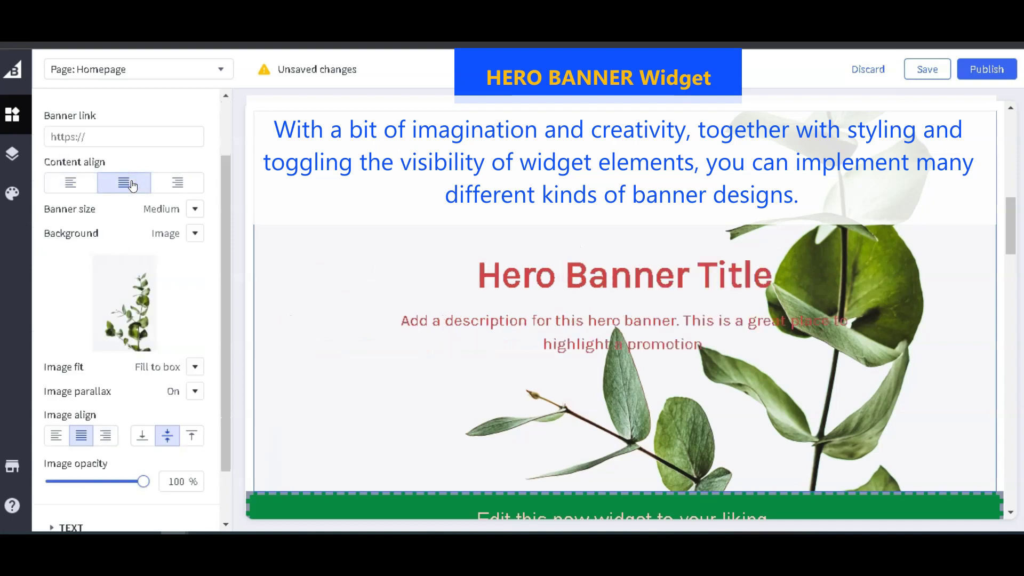
pyautogui.click(124, 302)
pyautogui.click(437, 336)
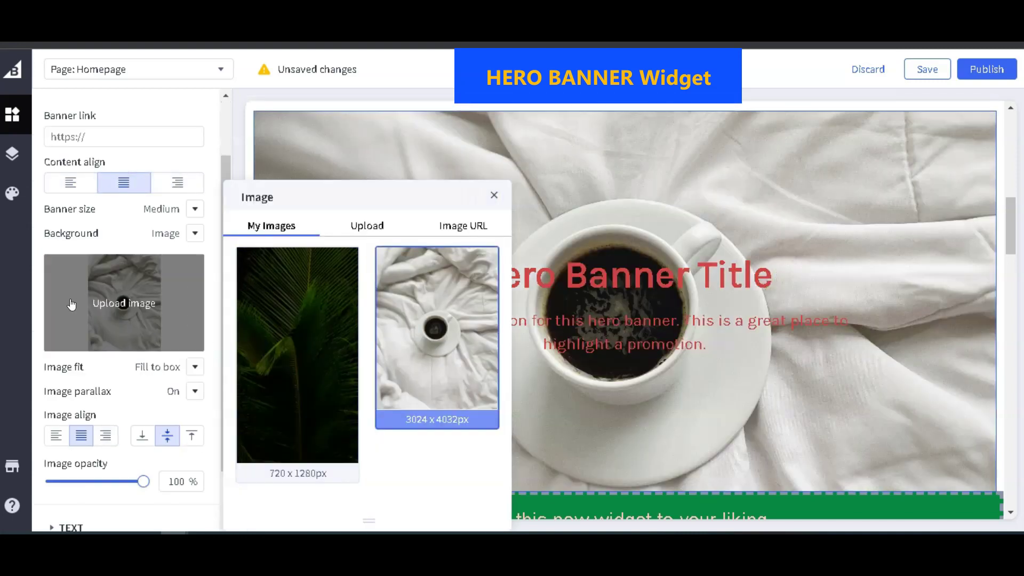
pyautogui.scroll(3, 67, 302)
pyautogui.click(87, 159)
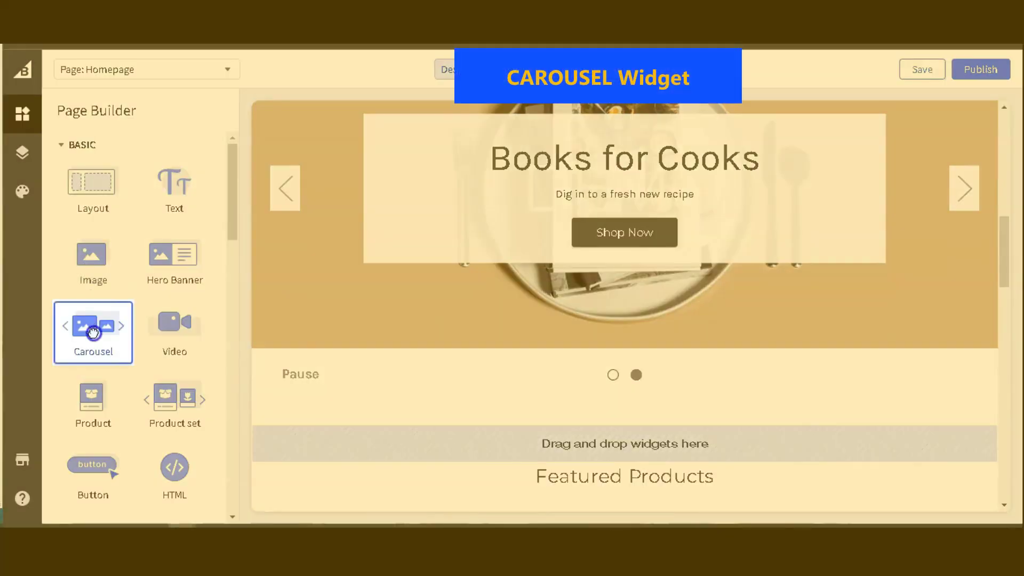
# - Add a Carousel widget to the homepage with a third slide and select Slide 1
pyautogui.moveTo(93, 333); pyautogui.dragTo(355, 440)
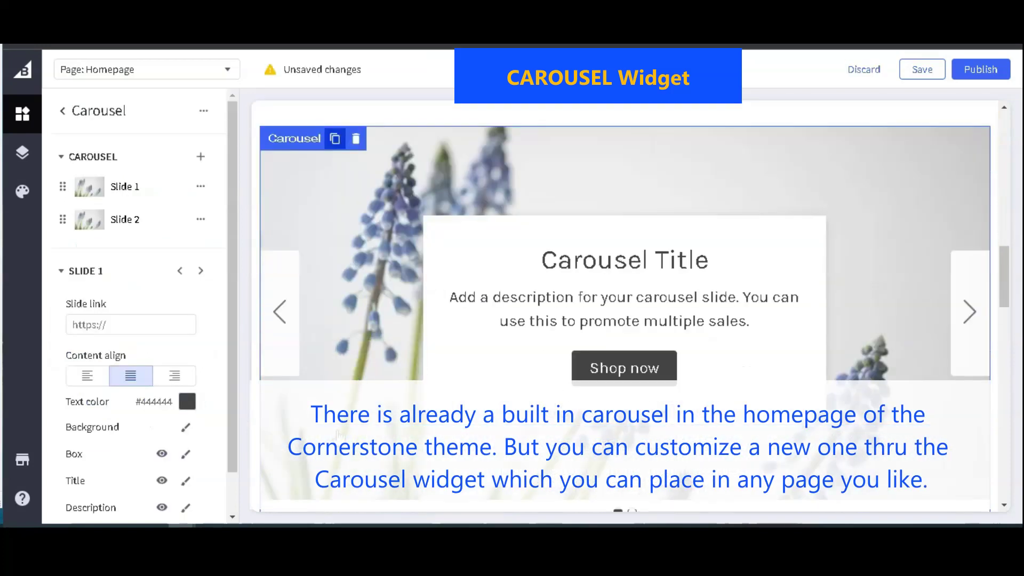
pyautogui.click(199, 157)
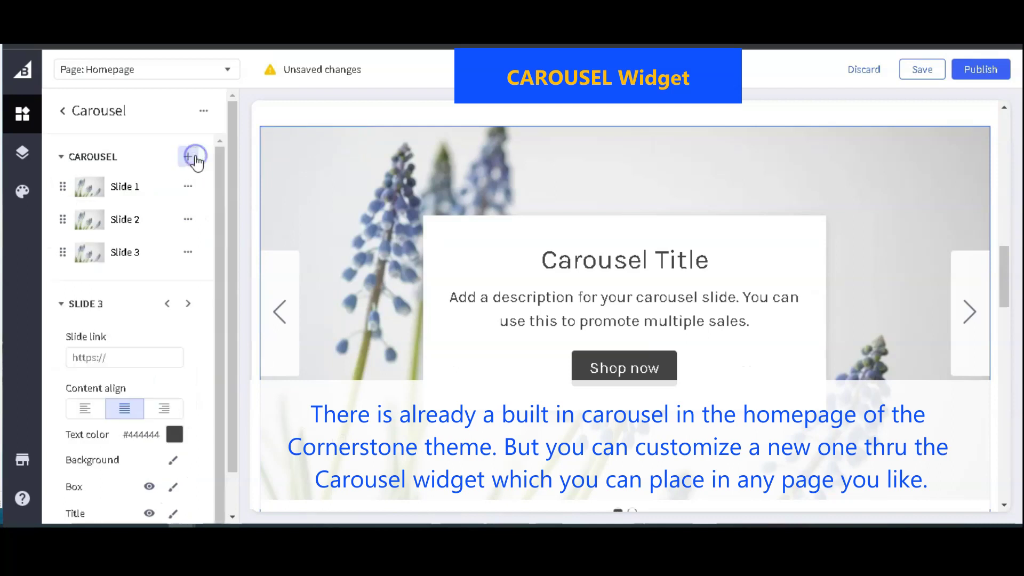
pyautogui.click(103, 187)
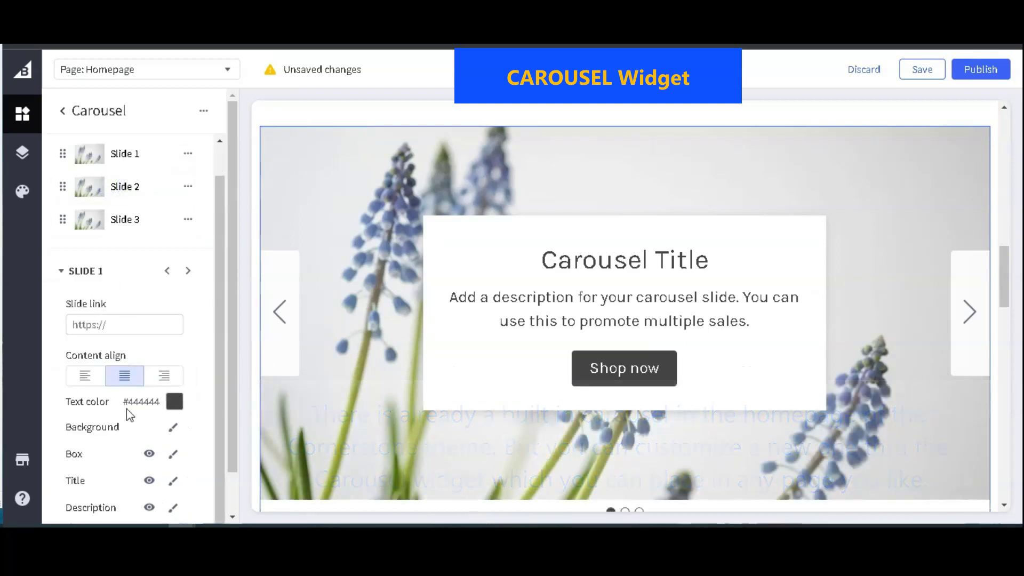
# - Review Slide 1's description text, Shop now button text and button style settings
pyautogui.click(173, 507)
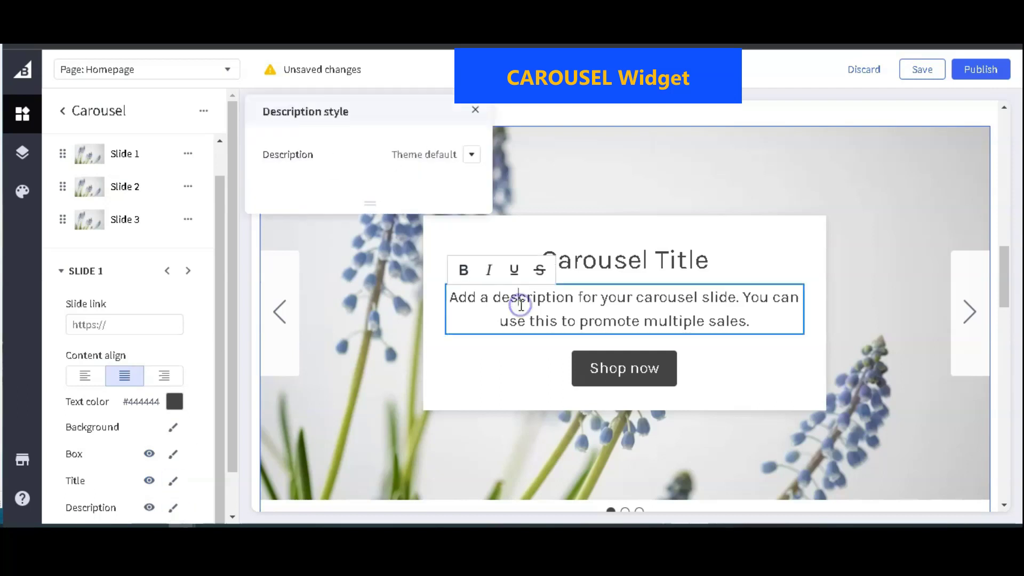
pyautogui.click(597, 258)
pyautogui.click(593, 370)
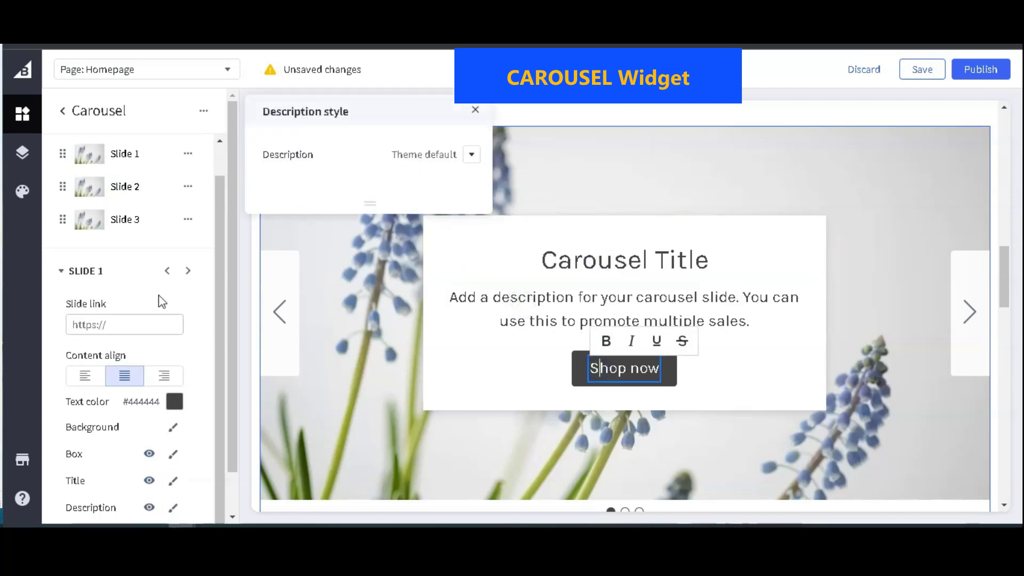
pyautogui.scroll(-1, 159, 301)
pyautogui.click(172, 489)
pyautogui.scroll(1, 125, 420)
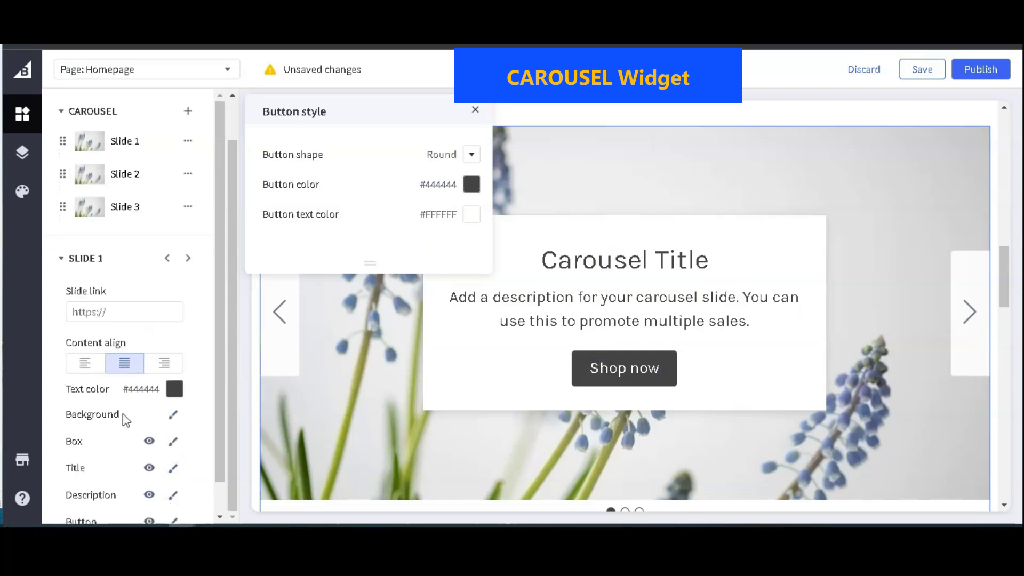
# - Give Slide 1 a building photo background pasted as an image URL
pyautogui.click(173, 417)
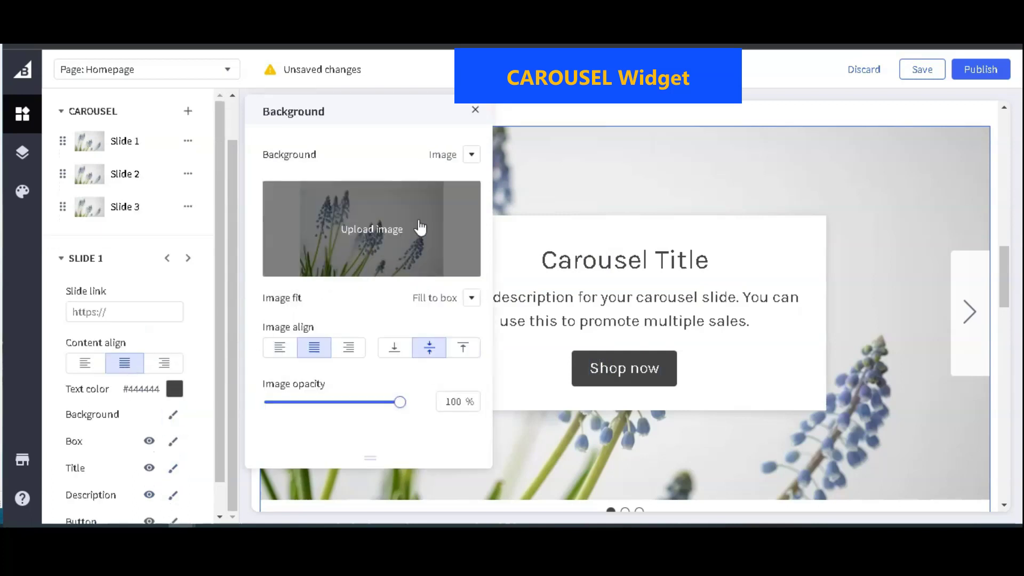
pyautogui.click(416, 227)
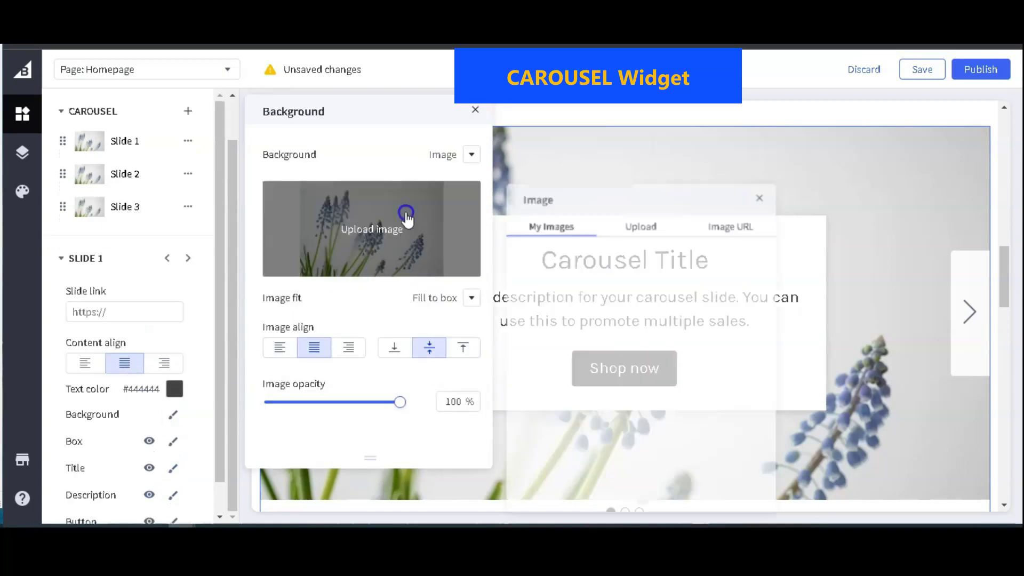
pyautogui.click(725, 223)
pyautogui.hotkey('ctrl', 'v')
pyautogui.click(748, 274)
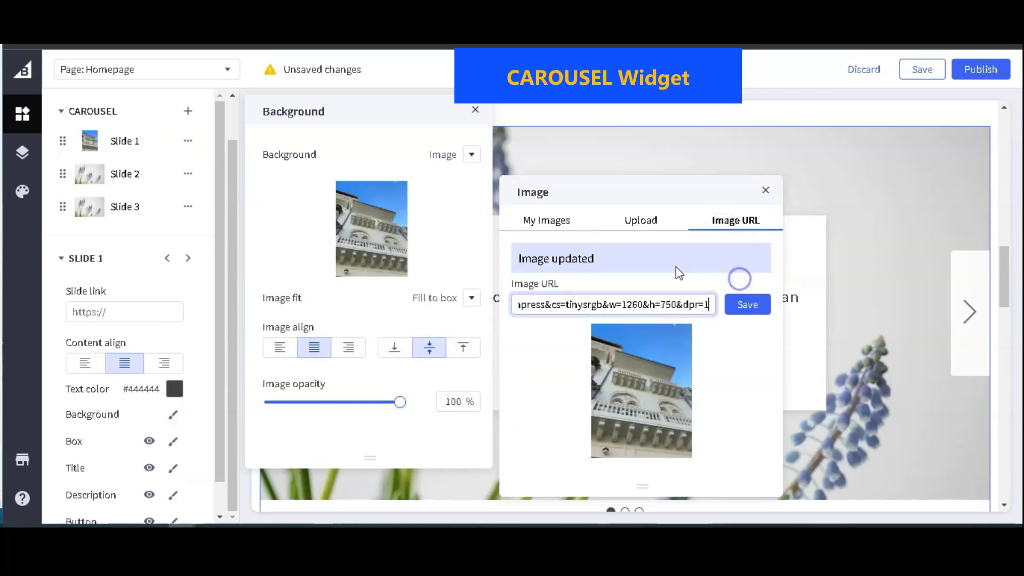
pyautogui.click(474, 110)
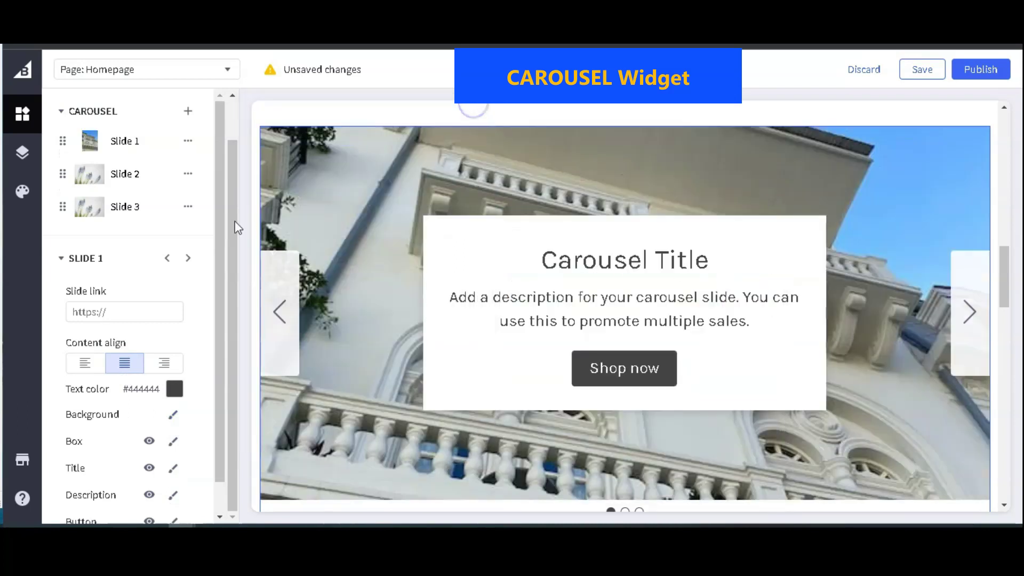
# - Give Slide 3 a coffee-and-book photo background pasted as an image URL
pyautogui.click(105, 199)
pyautogui.click(173, 415)
pyautogui.click(371, 229)
pyautogui.click(736, 220)
pyautogui.hotkey('ctrl', 'v')
pyautogui.click(728, 305)
# - Preview the homepage and cycle through the carousel slides
pyautogui.click(764, 191)
pyautogui.click(473, 109)
pyautogui.click(542, 69)
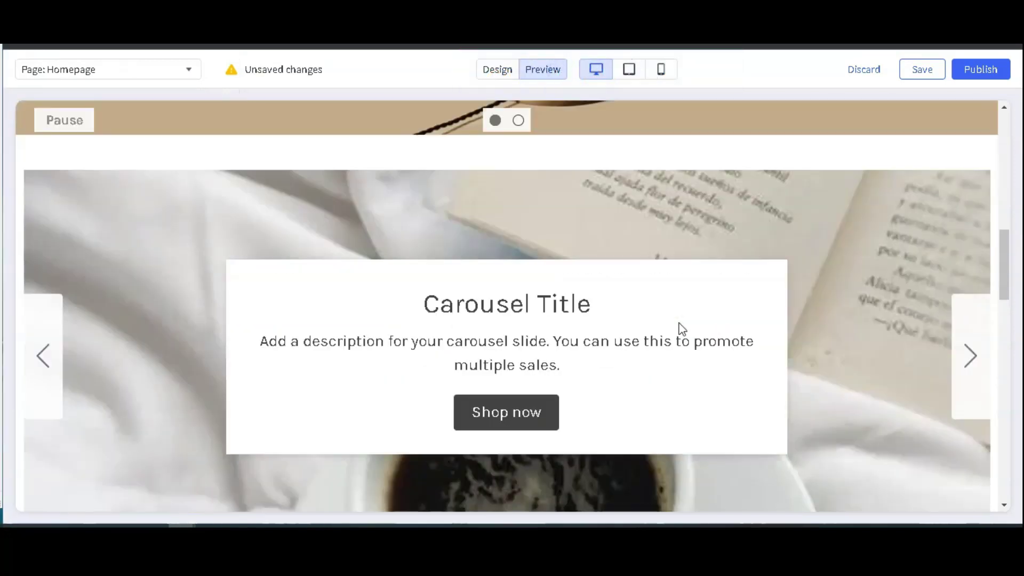
pyautogui.click(972, 372)
pyautogui.click(971, 372)
pyautogui.scroll(5, 967, 372)
pyautogui.scroll(-3, 964, 373)
pyautogui.scroll(-2, 964, 373)
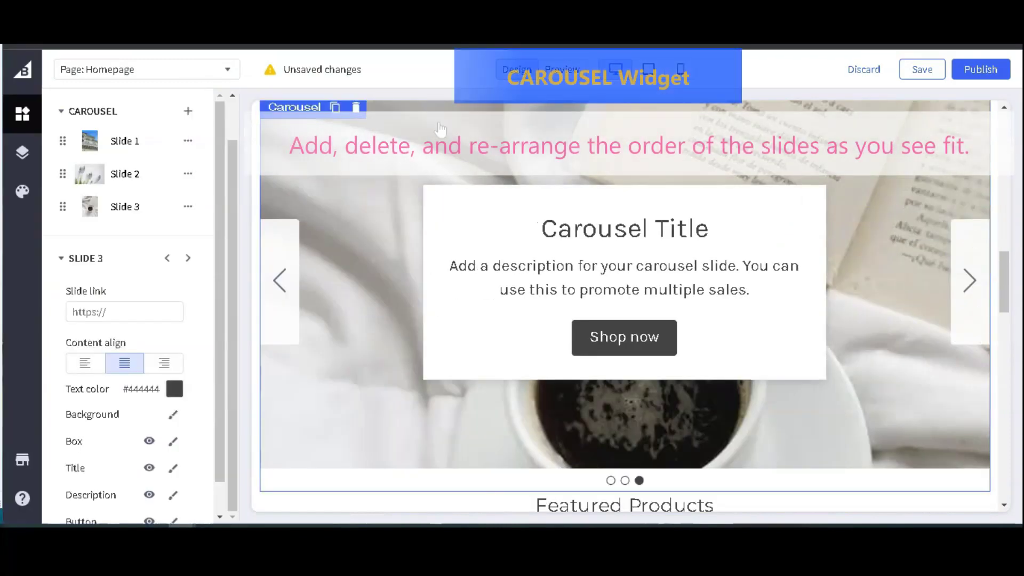
# - Add a fourth slide, move the flowers slide to the top and delete the extra slide, leaving three
pyautogui.click(188, 112)
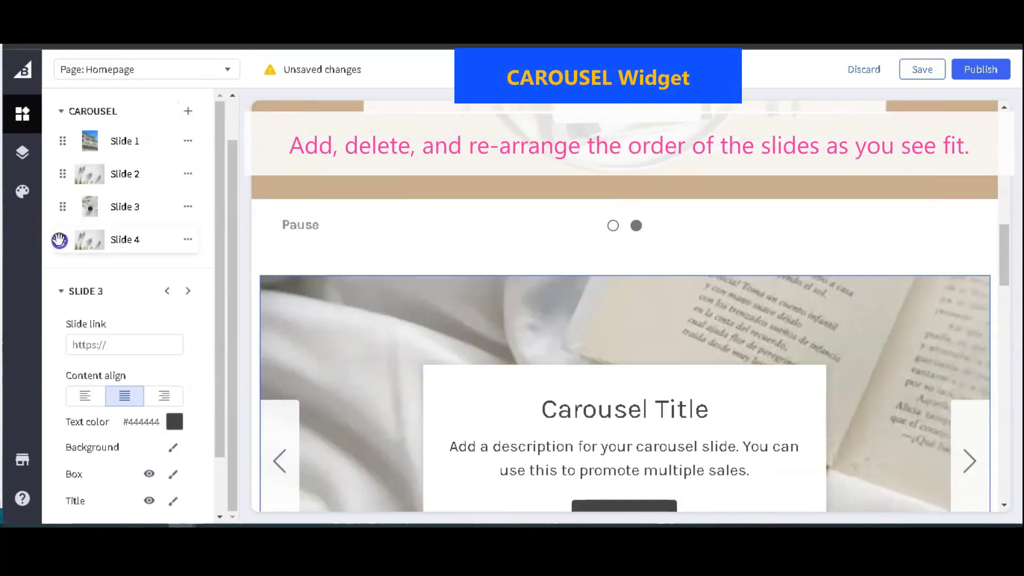
pyautogui.moveTo(59, 239); pyautogui.dragTo(63, 135)
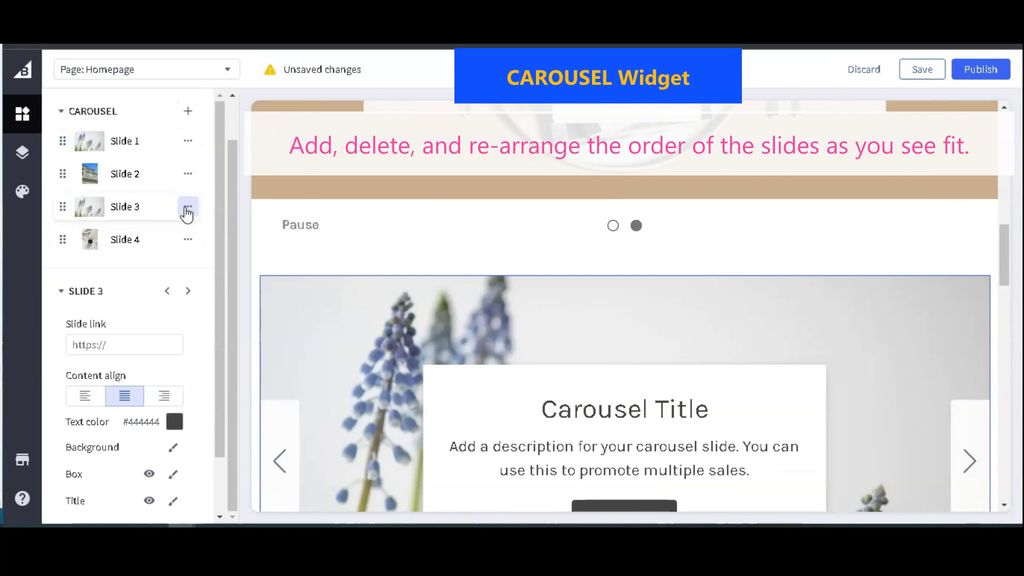
pyautogui.click(186, 210)
pyautogui.click(164, 259)
pyautogui.click(187, 210)
pyautogui.click(171, 238)
pyautogui.scroll(3, 413, 270)
pyautogui.scroll(3, 416, 269)
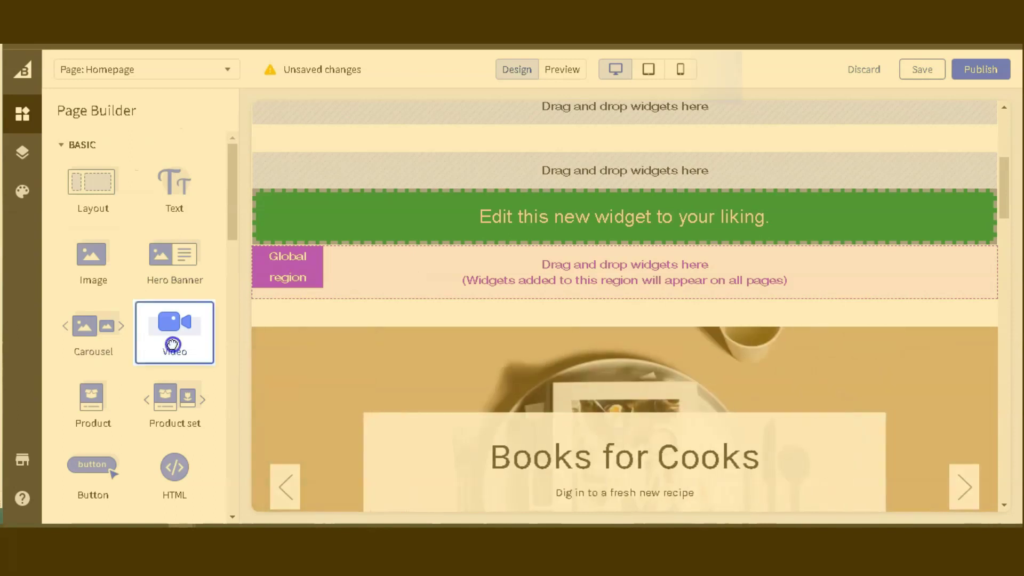
# - Add a Video widget with the BigCommerce YouTube link and autoplay turned off
pyautogui.moveTo(175, 329); pyautogui.dragTo(474, 179)
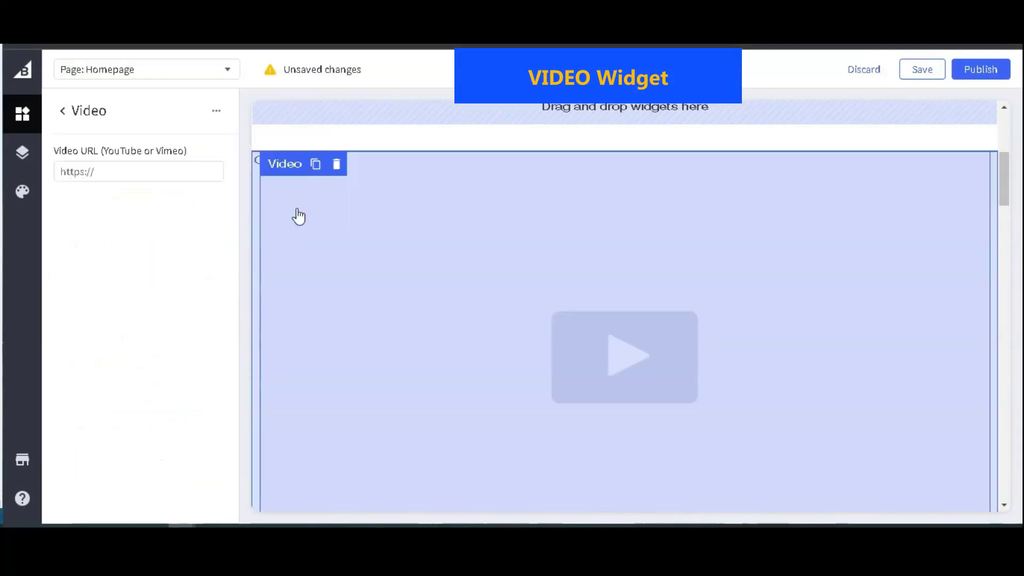
pyautogui.click(182, 172)
pyautogui.hotkey('ctrl', 'v')
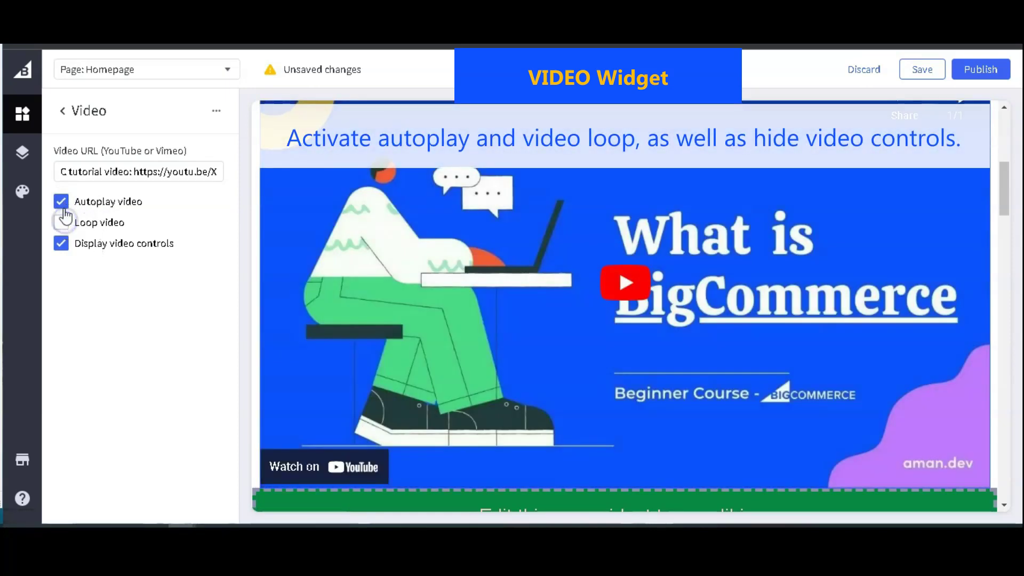
pyautogui.click(61, 202)
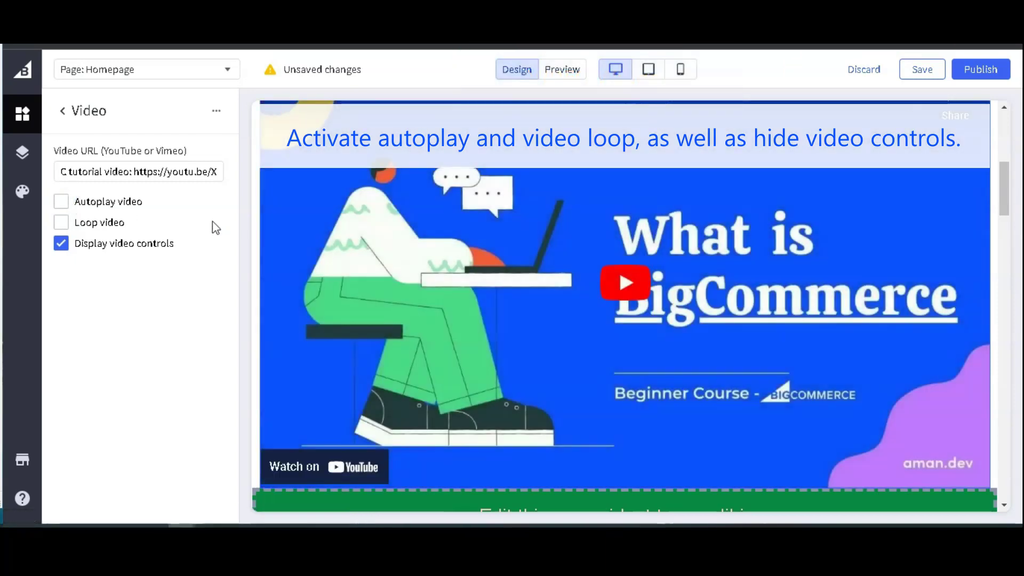
pyautogui.click(80, 115)
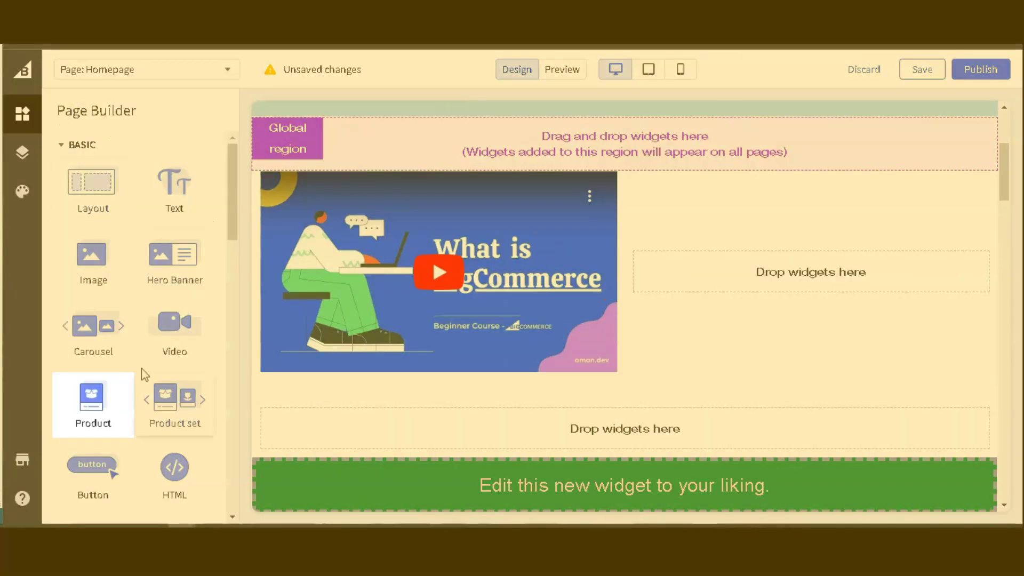
# - Add a Product widget in Column 2 showing Sample Product Shirt
pyautogui.moveTo(91, 416); pyautogui.dragTo(747, 312)
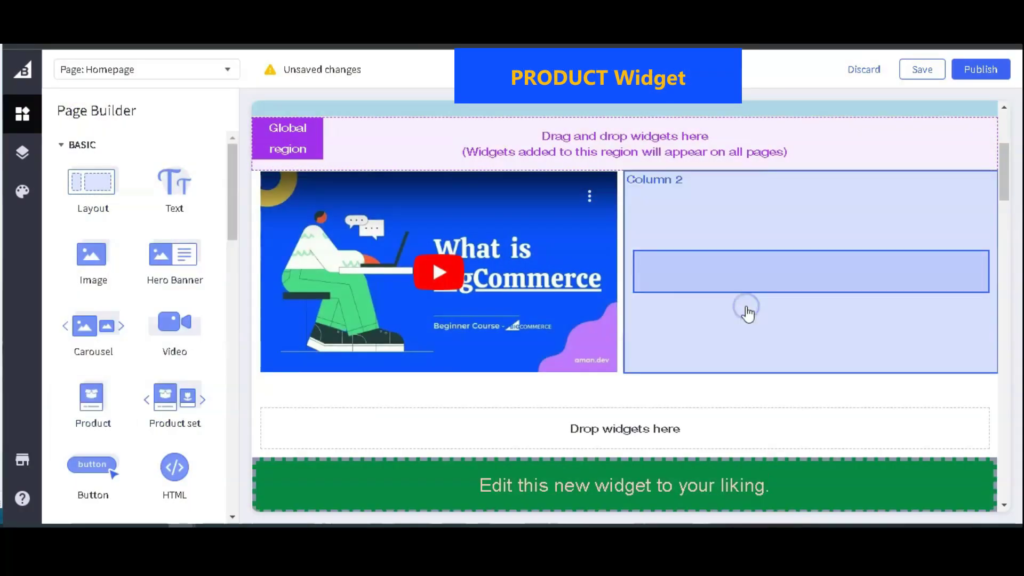
pyautogui.click(157, 209)
pyautogui.write('sample')
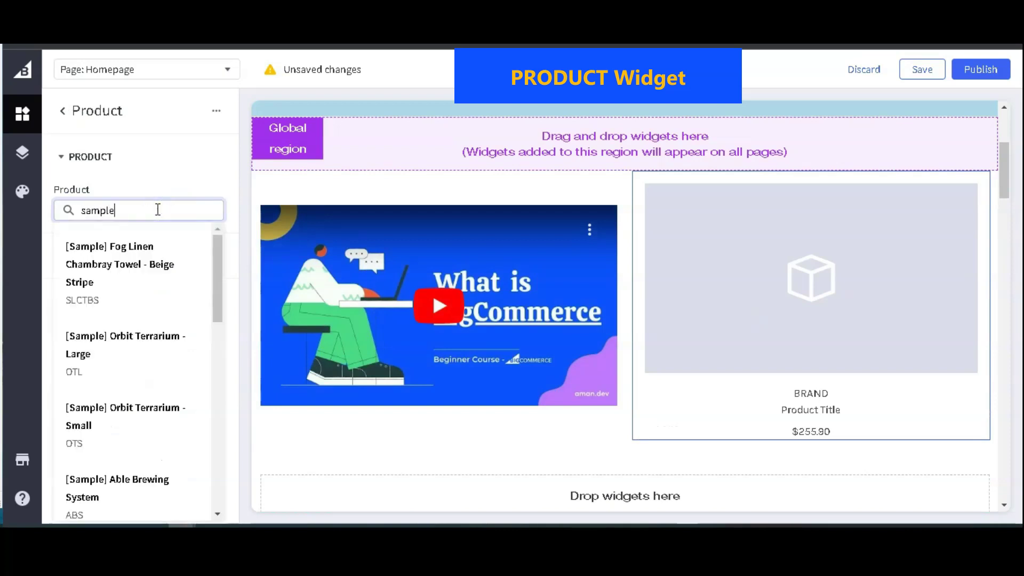
pyautogui.scroll(-3, 157, 279)
pyautogui.scroll(-2, 158, 393)
pyautogui.click(131, 498)
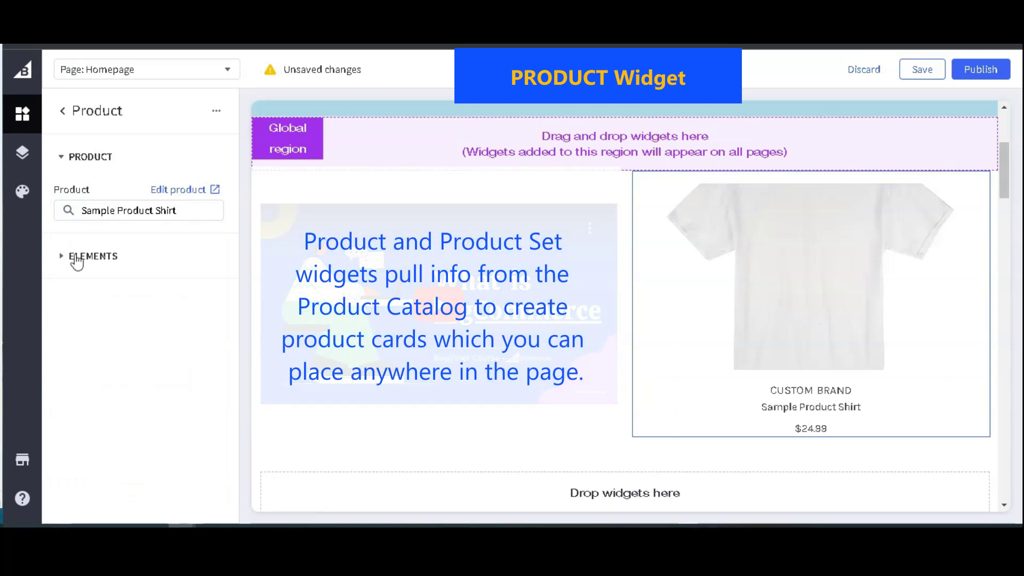
pyautogui.click(75, 257)
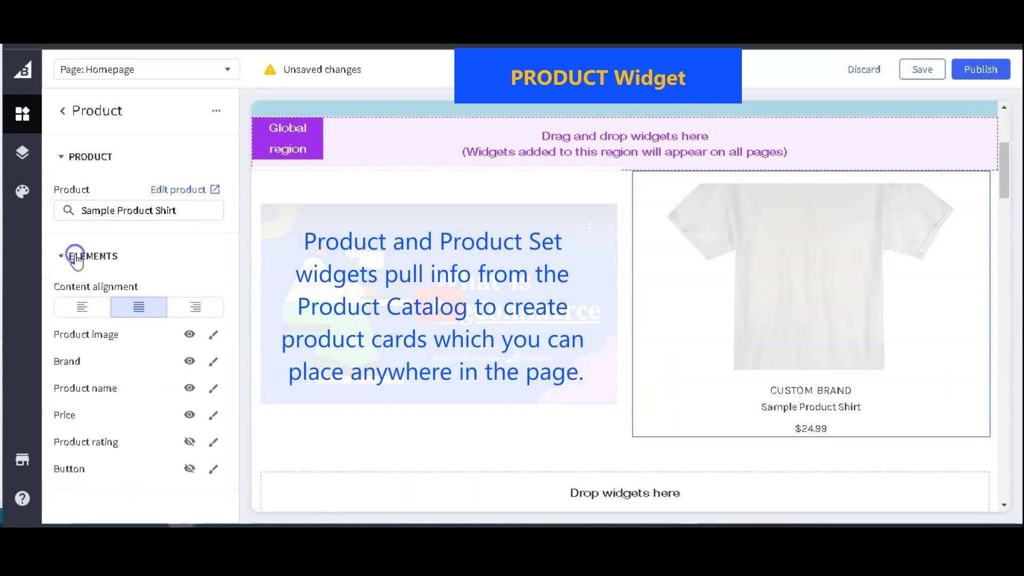
# - Set the shirt image to Scale to fit box, hide the brand and colour the product name red
pyautogui.click(213, 337)
pyautogui.click(470, 155)
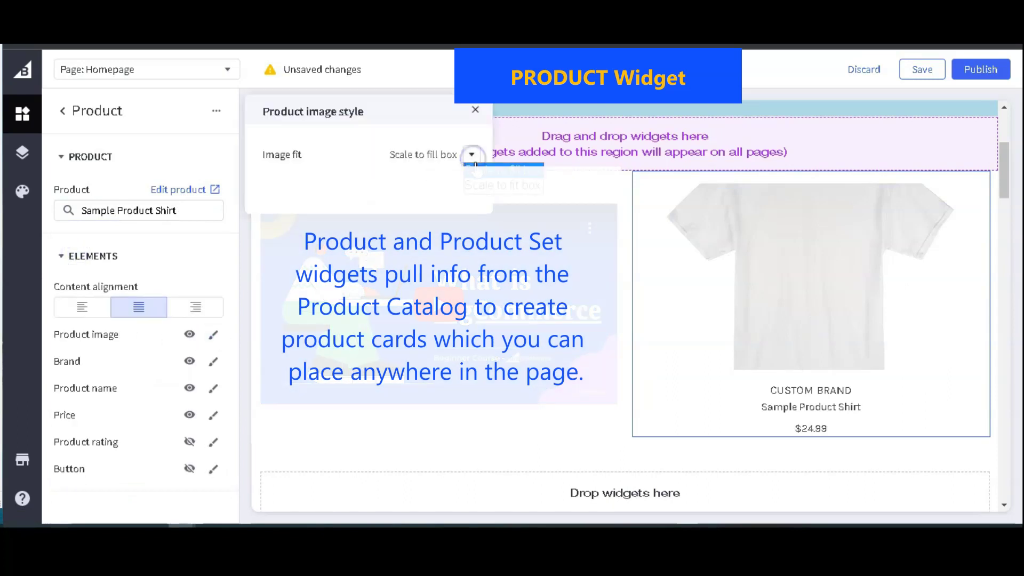
pyautogui.click(496, 185)
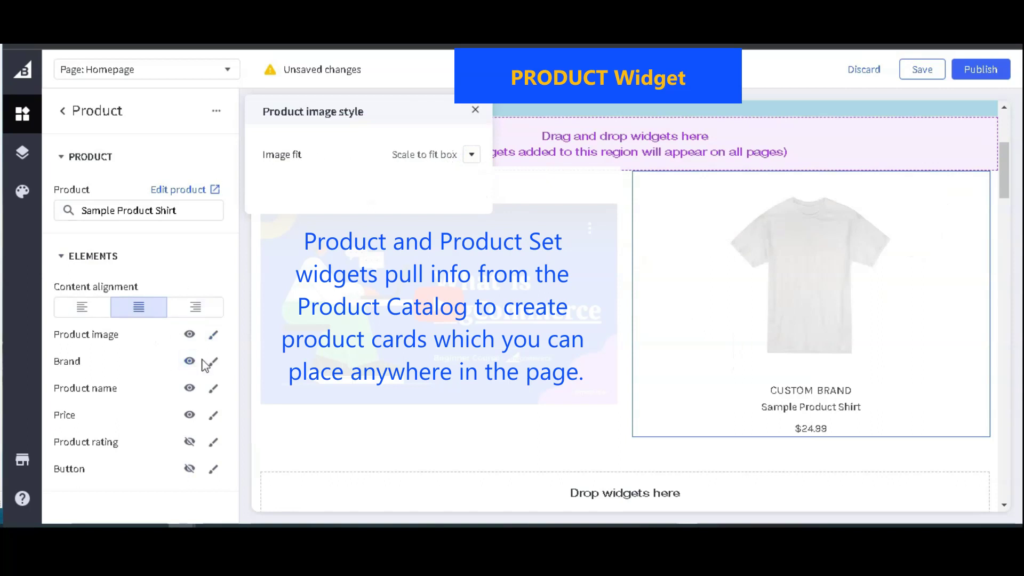
pyautogui.click(189, 363)
pyautogui.click(213, 389)
pyautogui.click(472, 185)
pyautogui.click(551, 298)
# - Show an Add to Cart button on the product card, keeping Add to Cart as its action
pyautogui.click(190, 470)
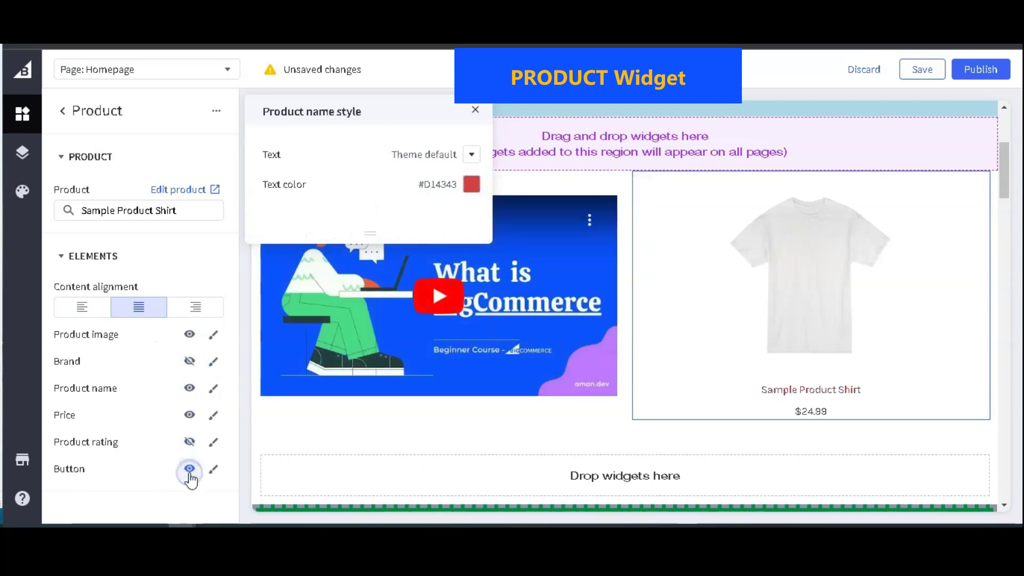
pyautogui.click(214, 472)
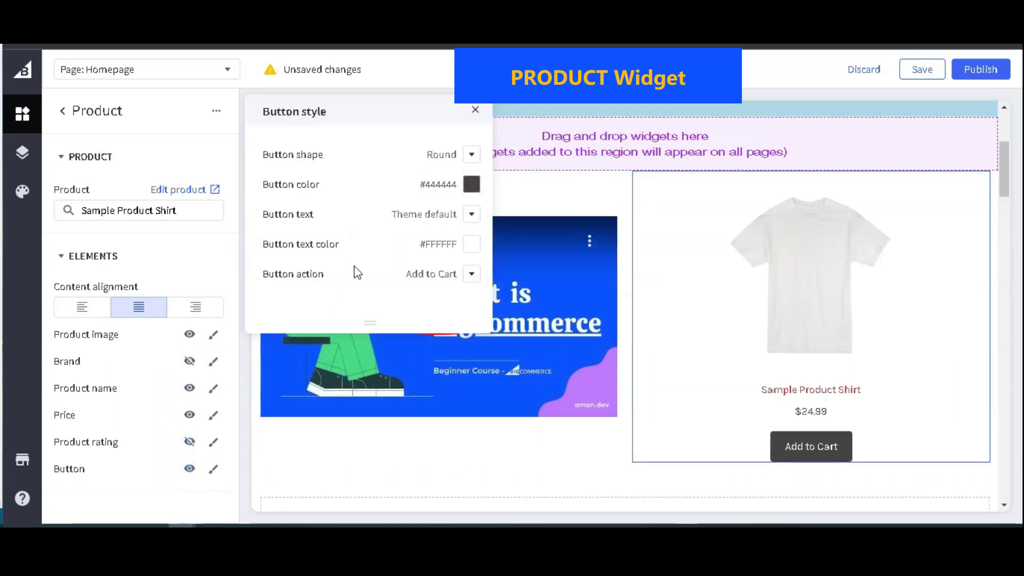
pyautogui.click(467, 280)
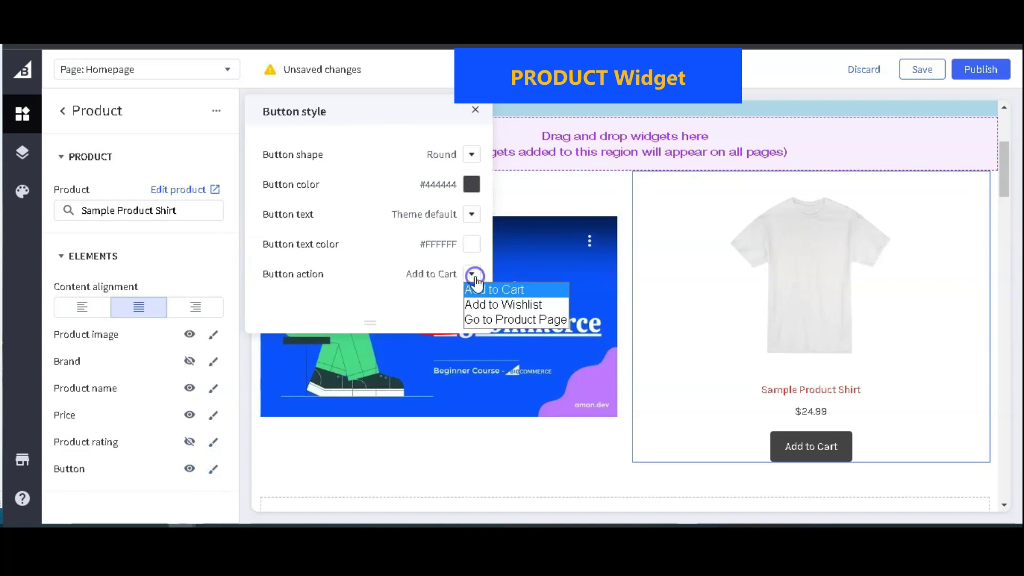
pyautogui.click(502, 293)
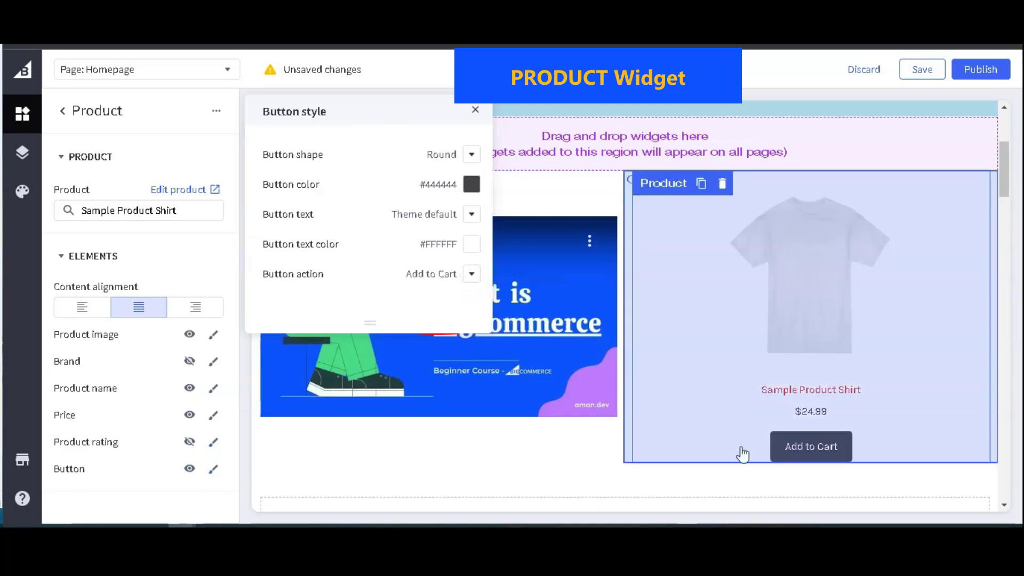
pyautogui.click(475, 112)
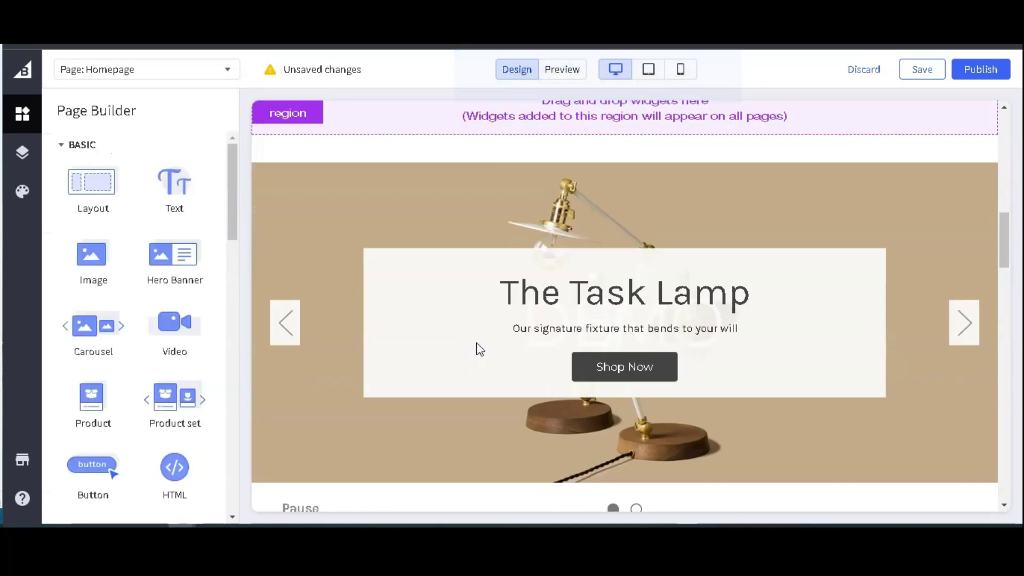
pyautogui.scroll(-5, 478, 348)
pyautogui.scroll(-5, 472, 320)
pyautogui.scroll(-2, 690, 371)
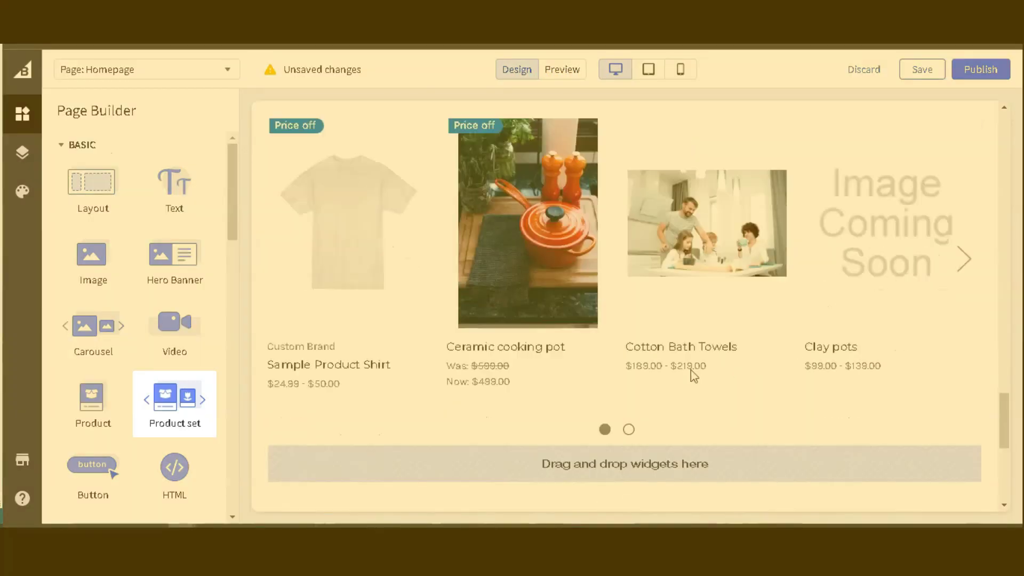
pyautogui.scroll(-2, 691, 370)
pyautogui.moveTo(174, 404); pyautogui.dragTo(354, 379)
pyautogui.scroll(-3, 377, 358)
pyautogui.click(97, 295)
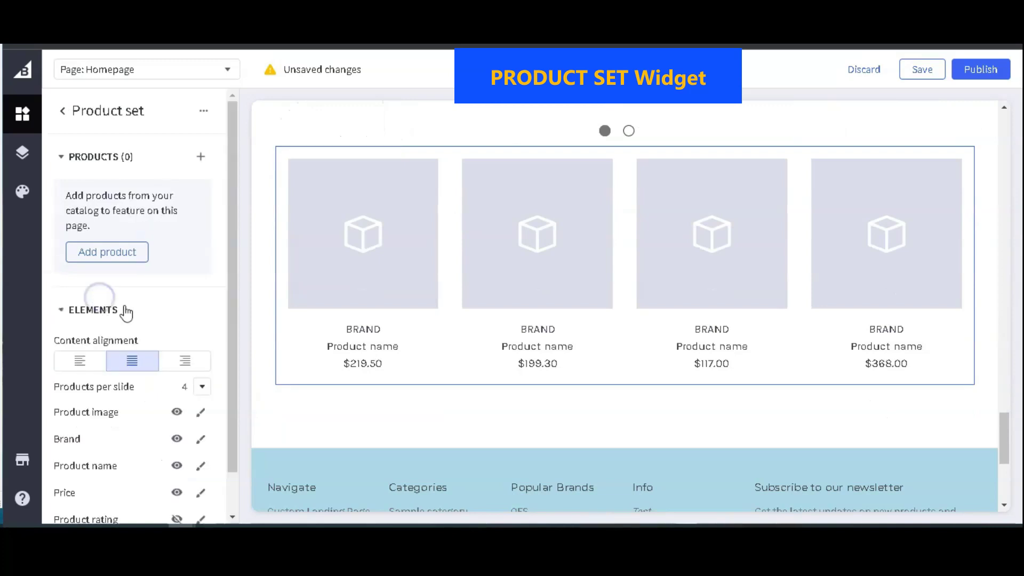
pyautogui.scroll(-1, 184, 328)
pyautogui.click(203, 341)
pyautogui.click(201, 389)
pyautogui.click(203, 343)
pyautogui.click(201, 365)
pyautogui.click(202, 344)
pyautogui.click(201, 390)
pyautogui.scroll(1, 190, 240)
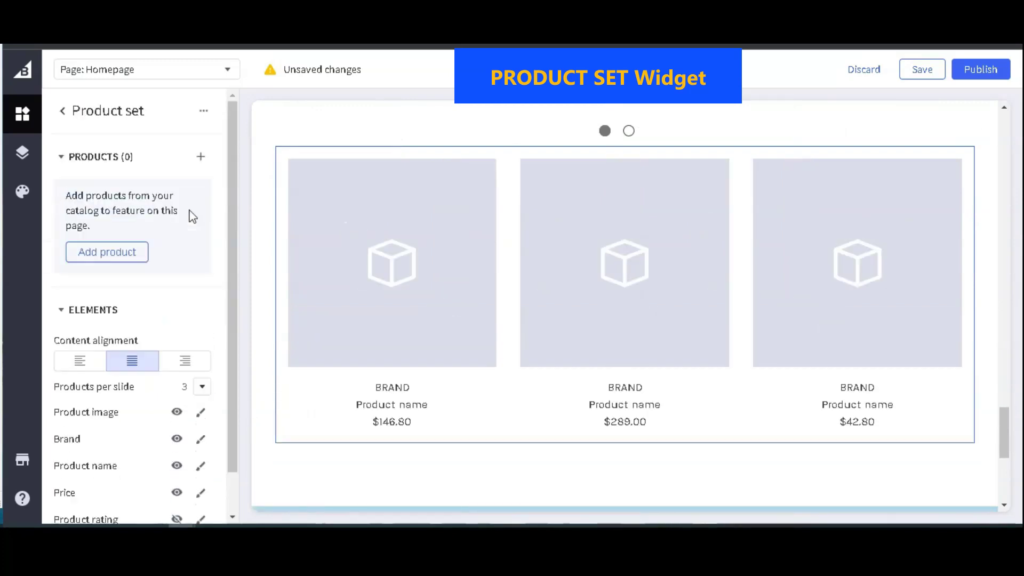
pyautogui.click(120, 251)
pyautogui.click(290, 157)
pyautogui.write('sample')
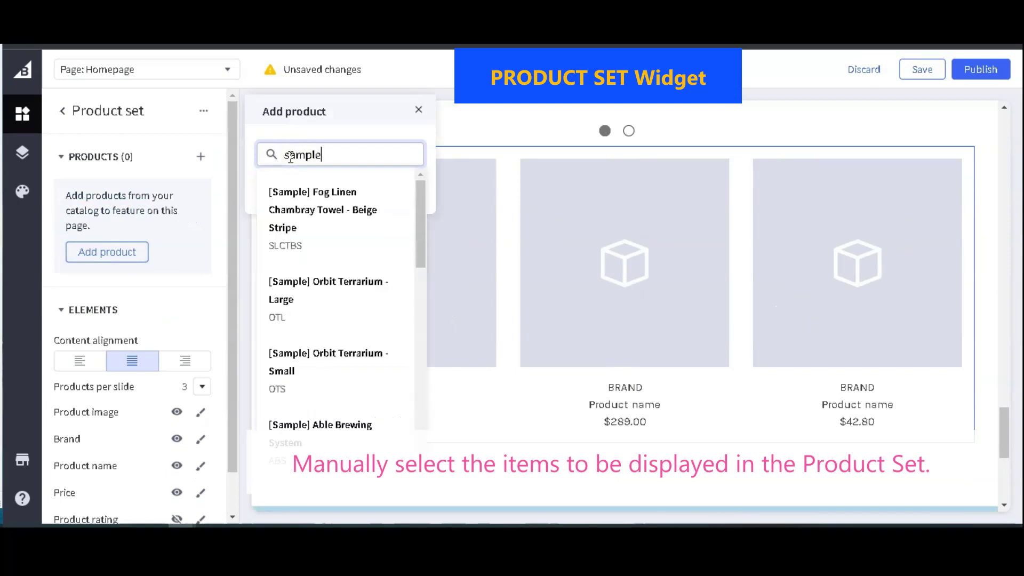
pyautogui.click(305, 203)
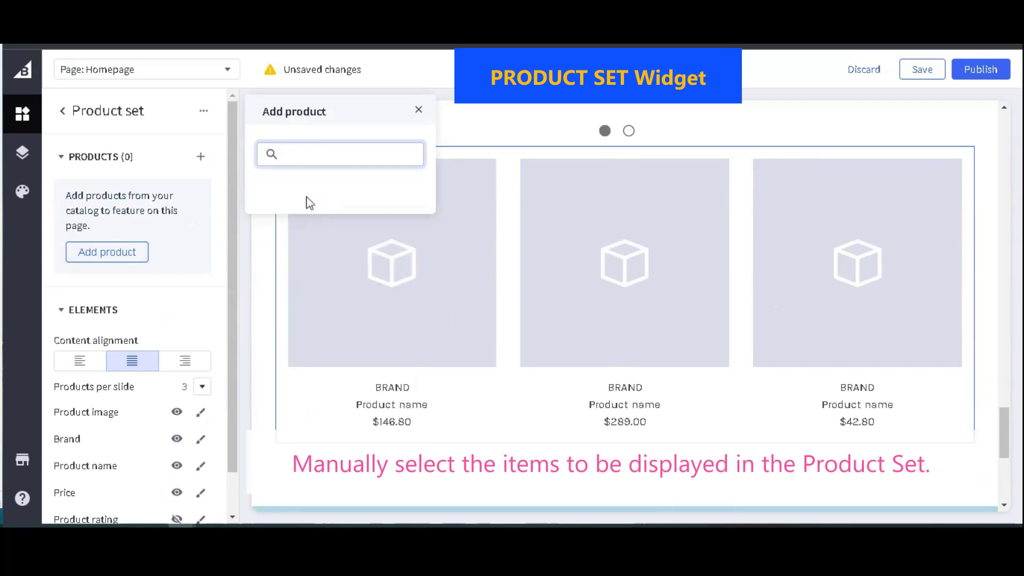
pyautogui.click(296, 154)
pyautogui.write('cotton')
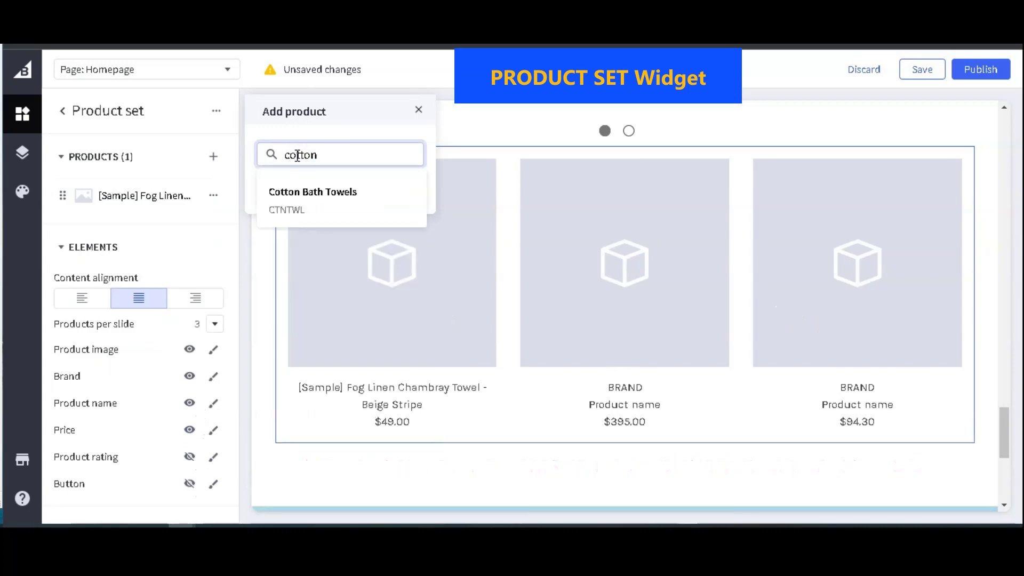
pyautogui.click(331, 190)
pyautogui.click(334, 157)
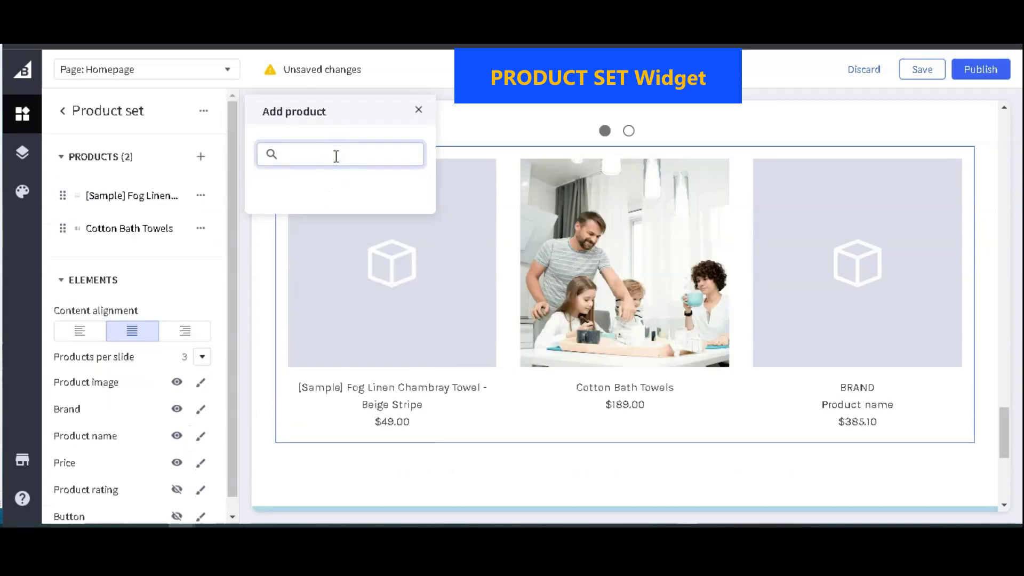
pyautogui.write('sample')
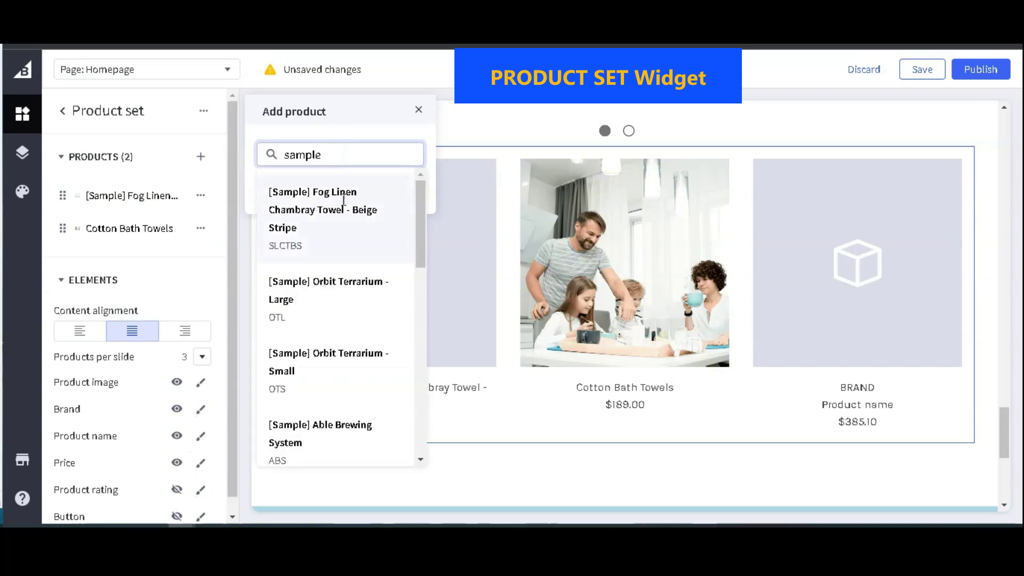
pyautogui.scroll(-5, 362, 352)
pyautogui.click(343, 427)
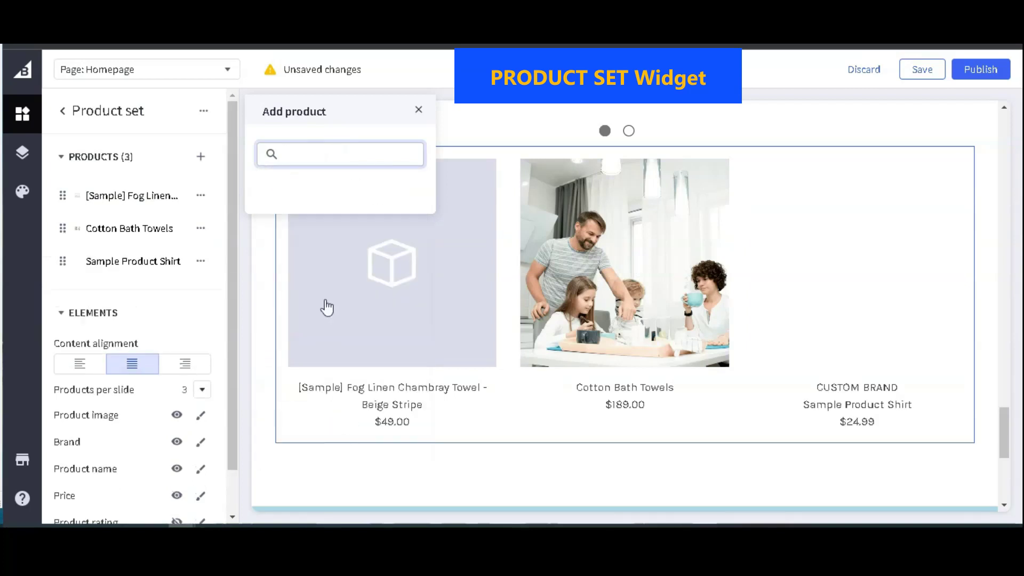
pyautogui.click(418, 110)
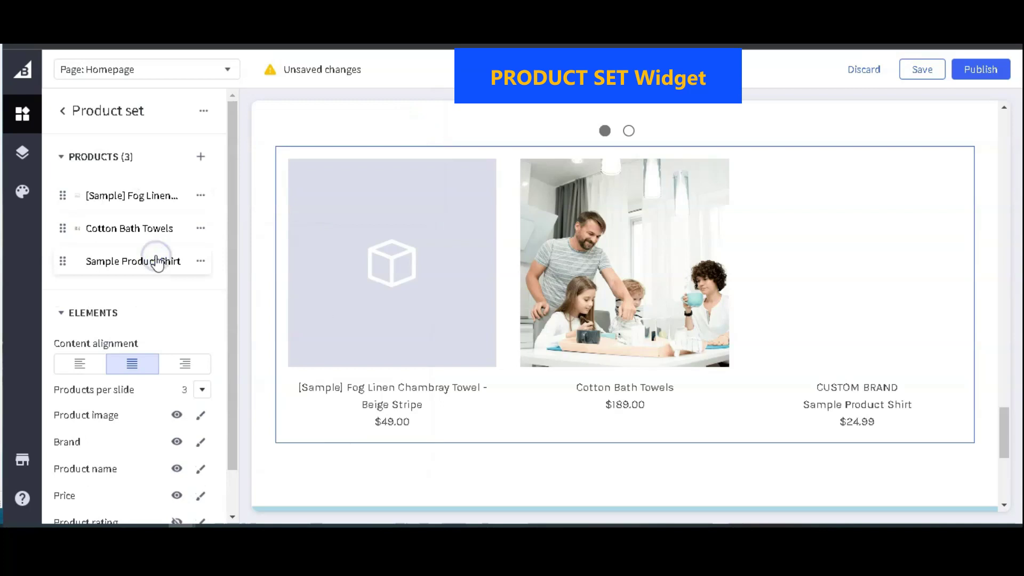
pyautogui.scroll(-1, 156, 312)
pyautogui.click(177, 395)
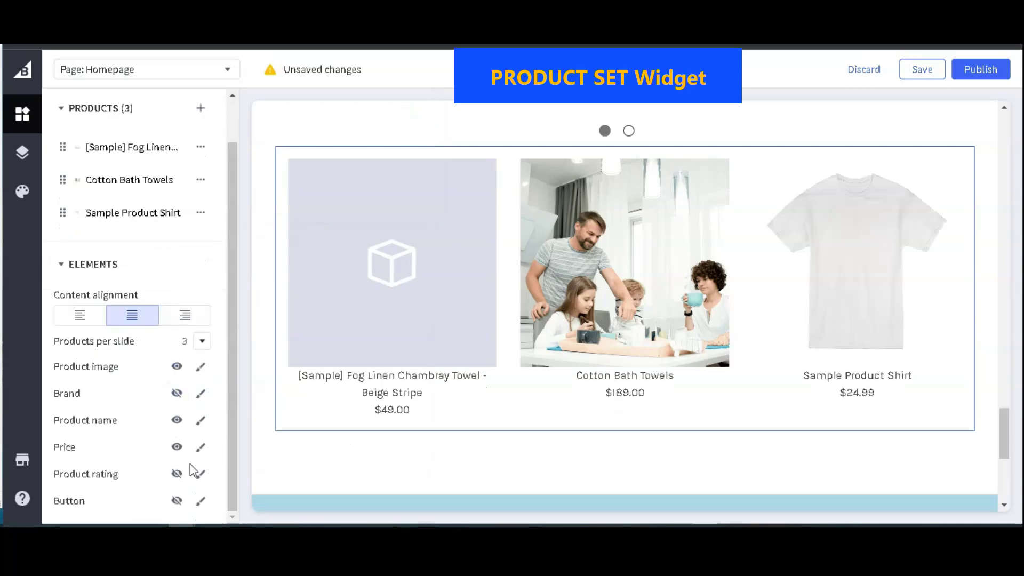
pyautogui.click(179, 507)
pyautogui.click(185, 315)
pyautogui.click(80, 316)
pyautogui.click(132, 317)
pyautogui.click(200, 109)
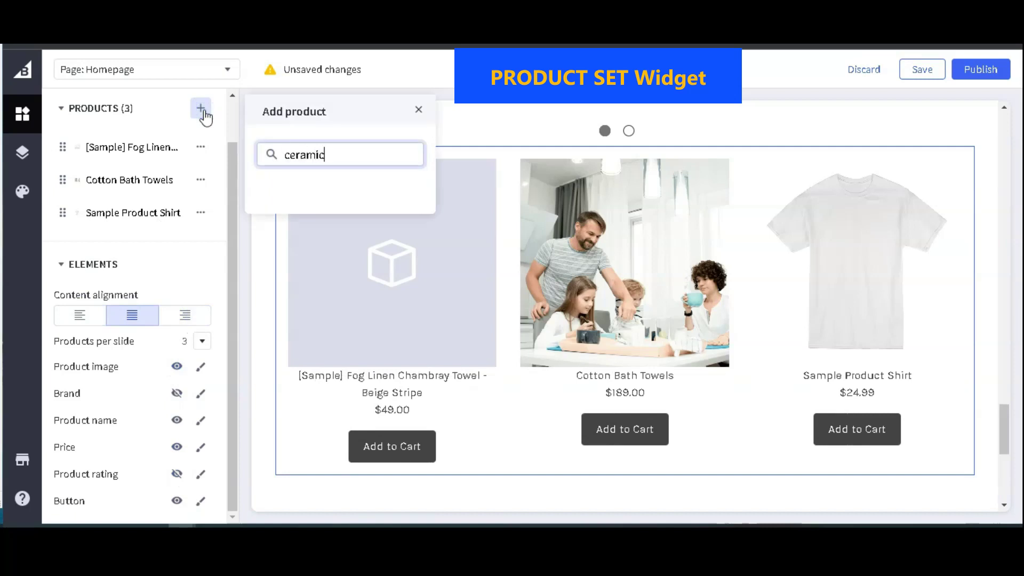
pyautogui.click(272, 188)
pyautogui.write('sample')
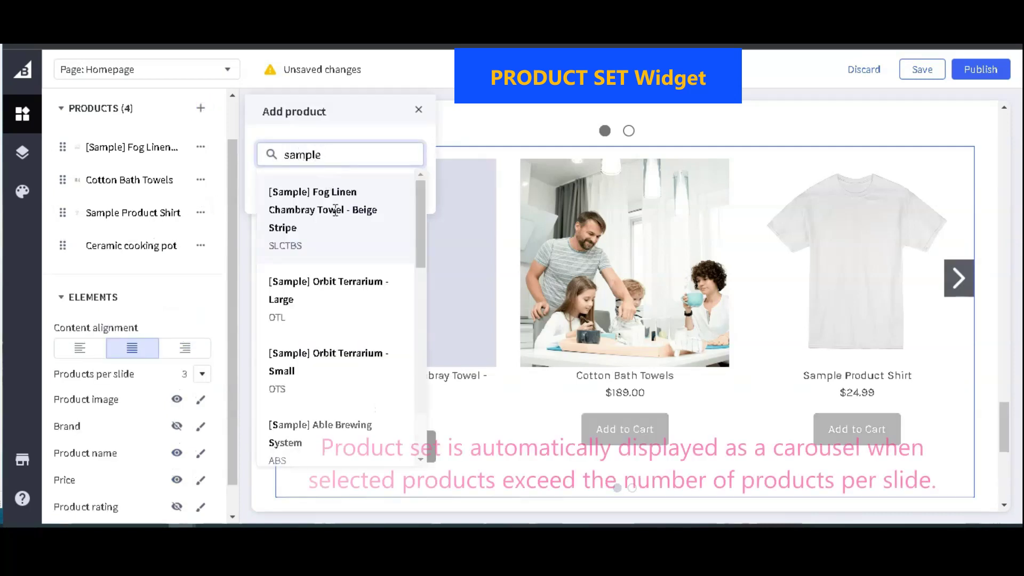
pyautogui.scroll(-2, 338, 241)
pyautogui.scroll(-3, 338, 240)
pyautogui.click(347, 354)
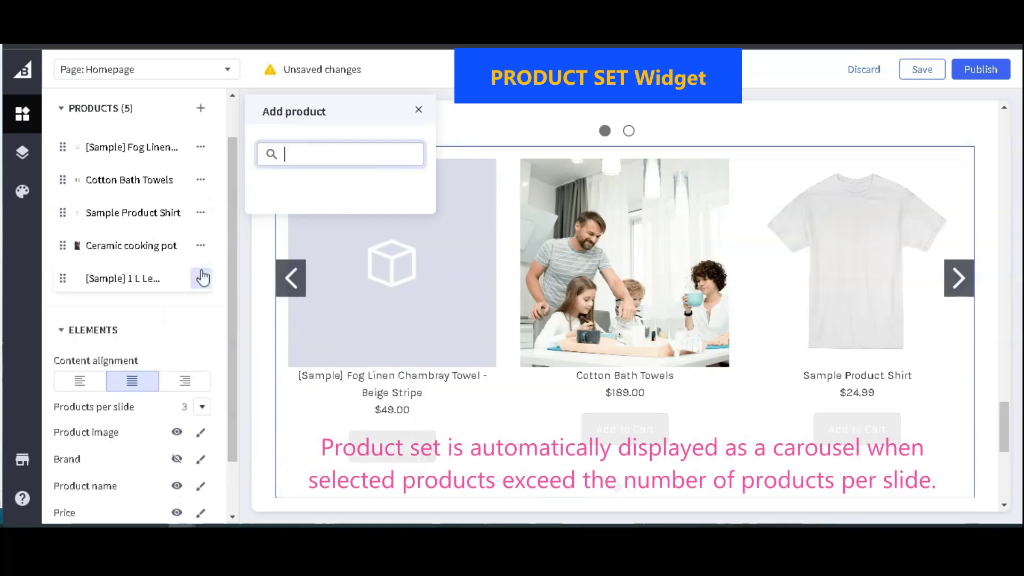
pyautogui.click(418, 109)
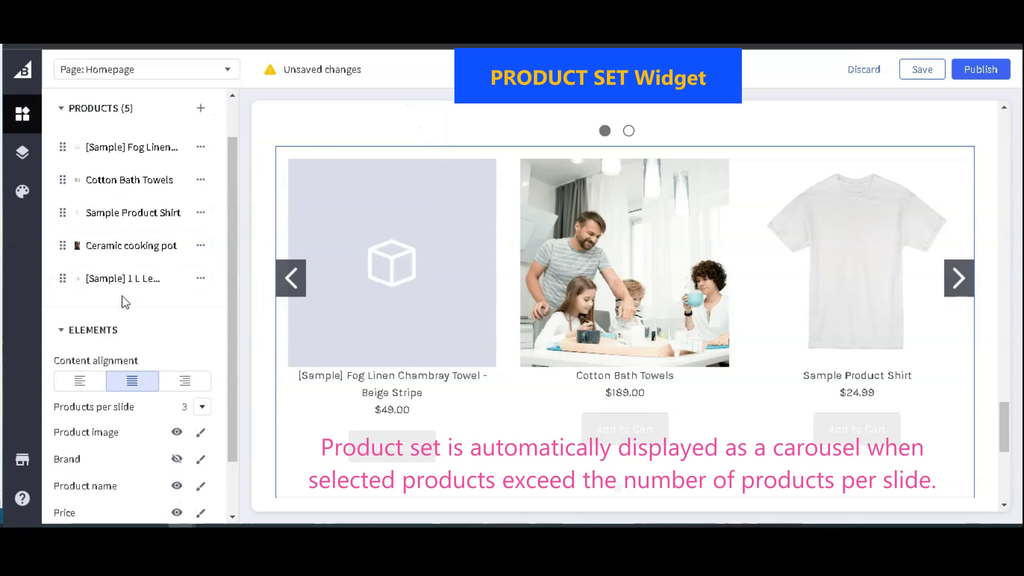
pyautogui.click(202, 406)
pyautogui.click(201, 432)
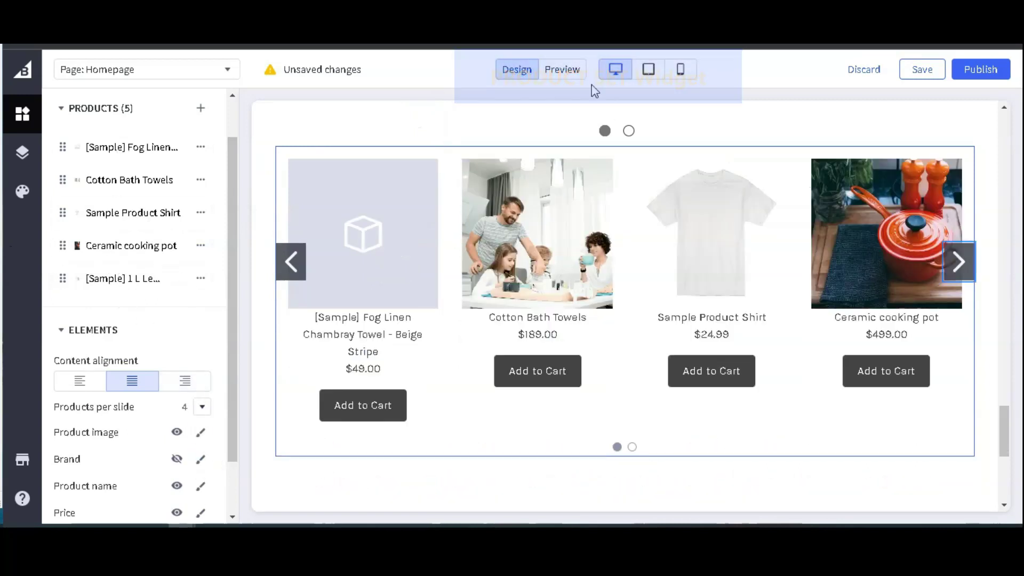
pyautogui.click(564, 70)
pyautogui.click(901, 324)
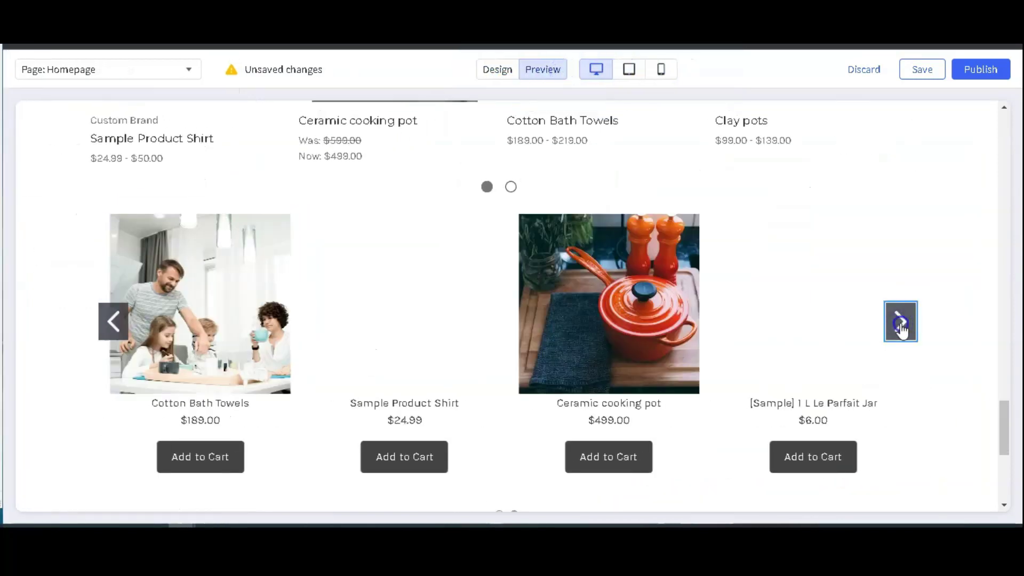
pyautogui.click(109, 324)
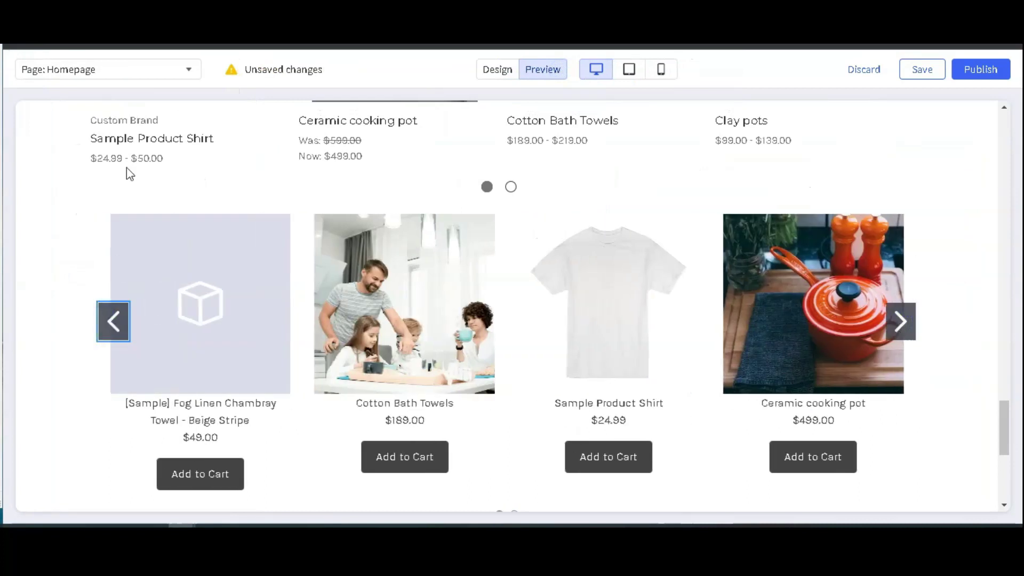
# - Add a Button widget into Column 1 of the homepage layout
pyautogui.click(496, 70)
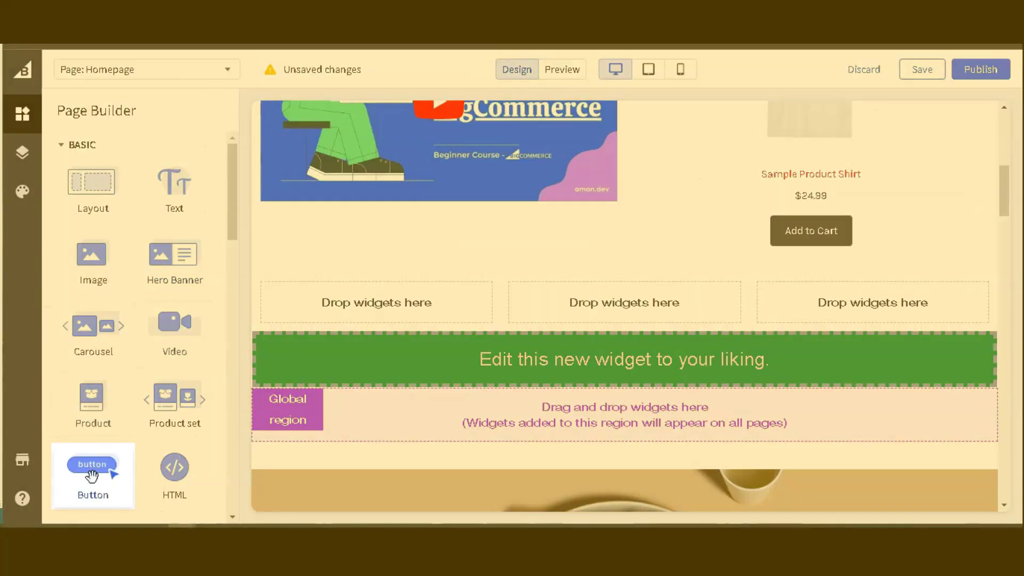
pyautogui.moveTo(92, 475); pyautogui.dragTo(454, 319)
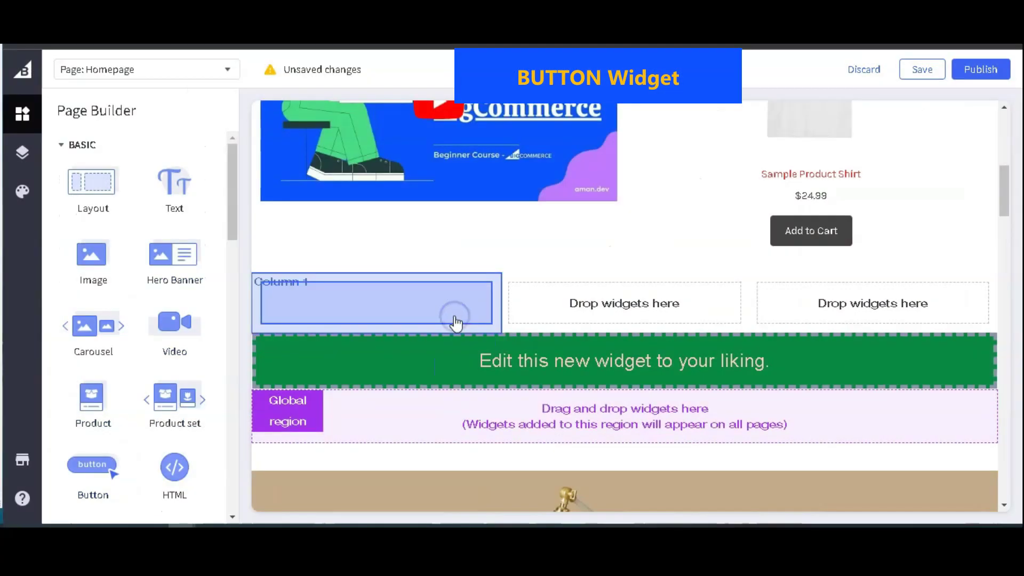
pyautogui.moveTo(453, 322); pyautogui.dragTo(408, 317)
pyautogui.click(82, 208)
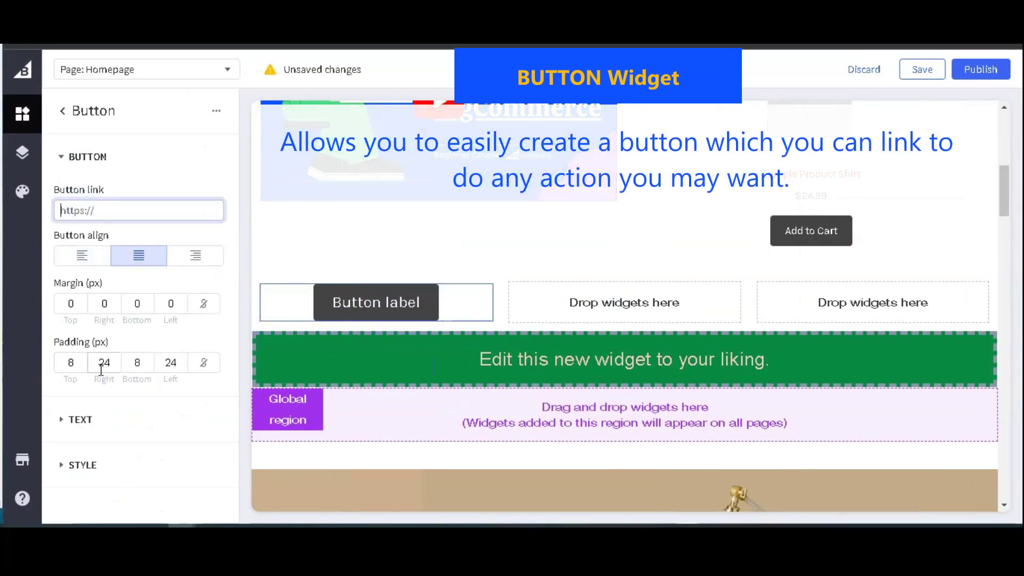
pyautogui.click(84, 157)
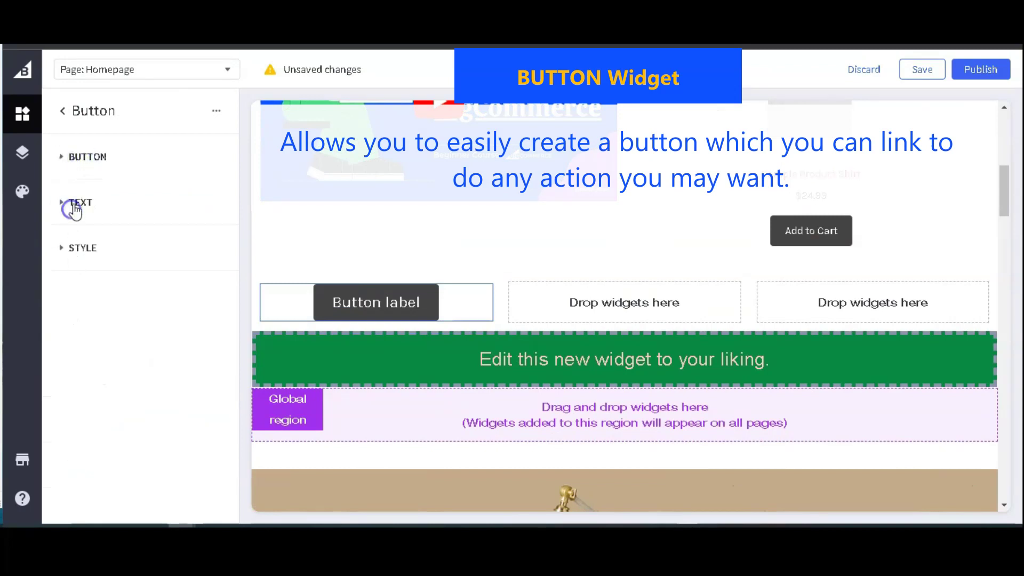
# - Make the button's hover text red and its hover button colour light blue
pyautogui.click(215, 332)
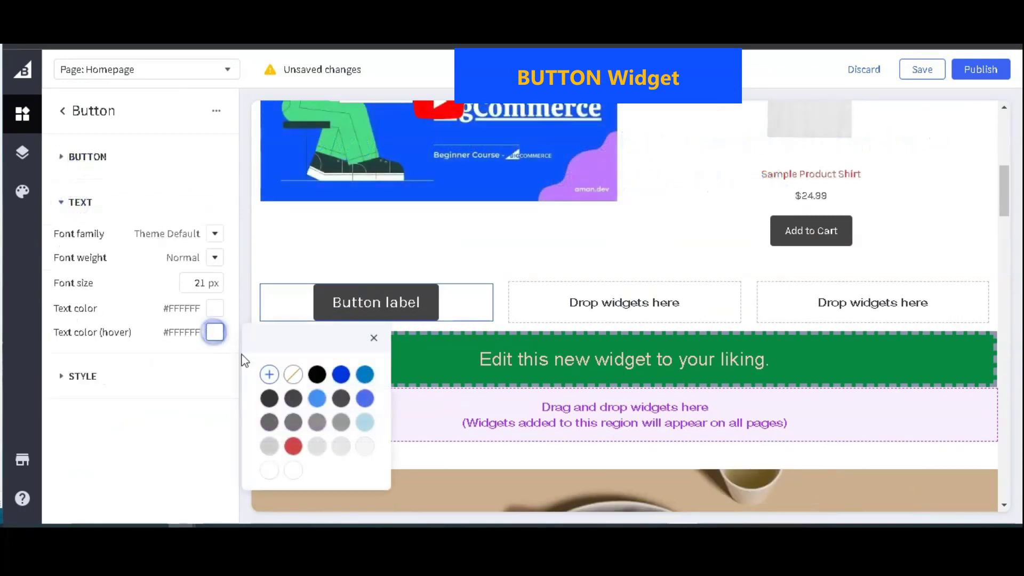
pyautogui.click(293, 446)
pyautogui.click(120, 352)
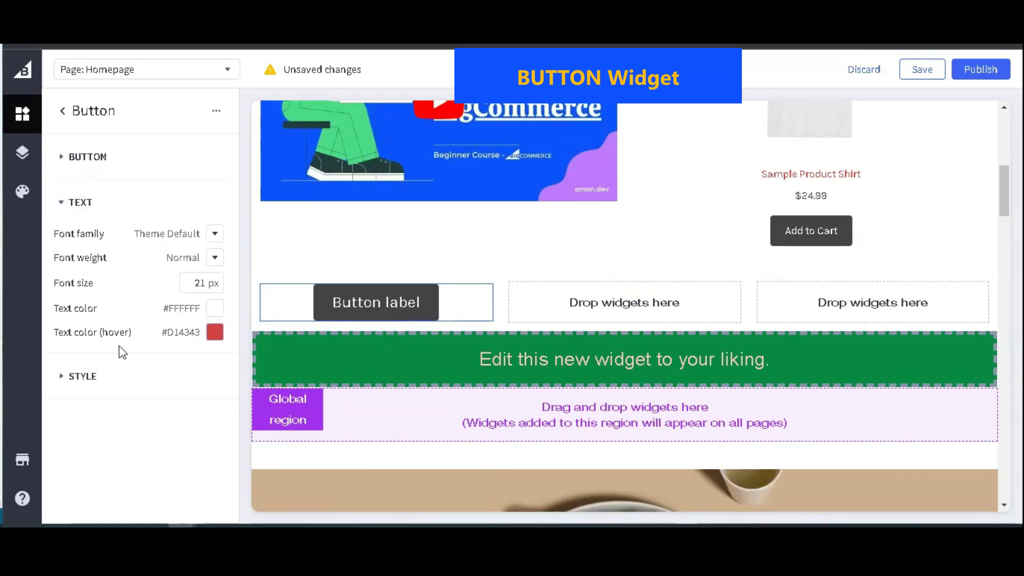
pyautogui.click(77, 379)
pyautogui.click(109, 204)
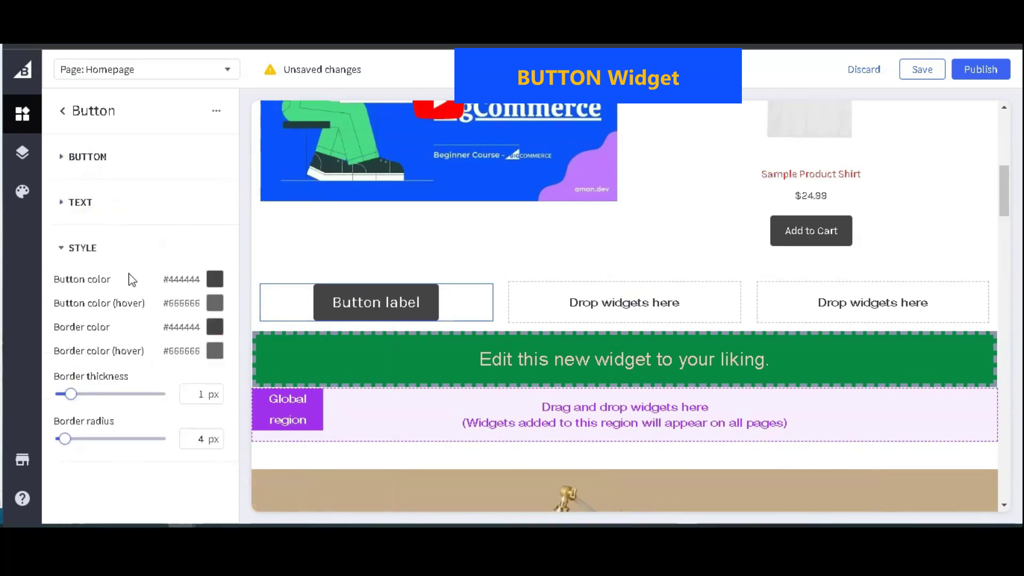
pyautogui.click(215, 302)
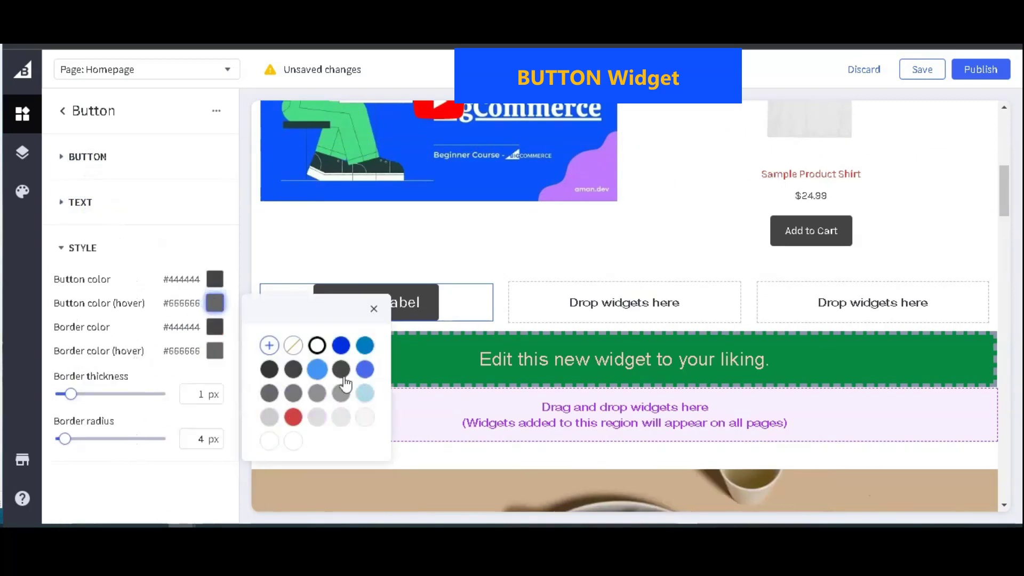
pyautogui.click(365, 393)
pyautogui.click(132, 276)
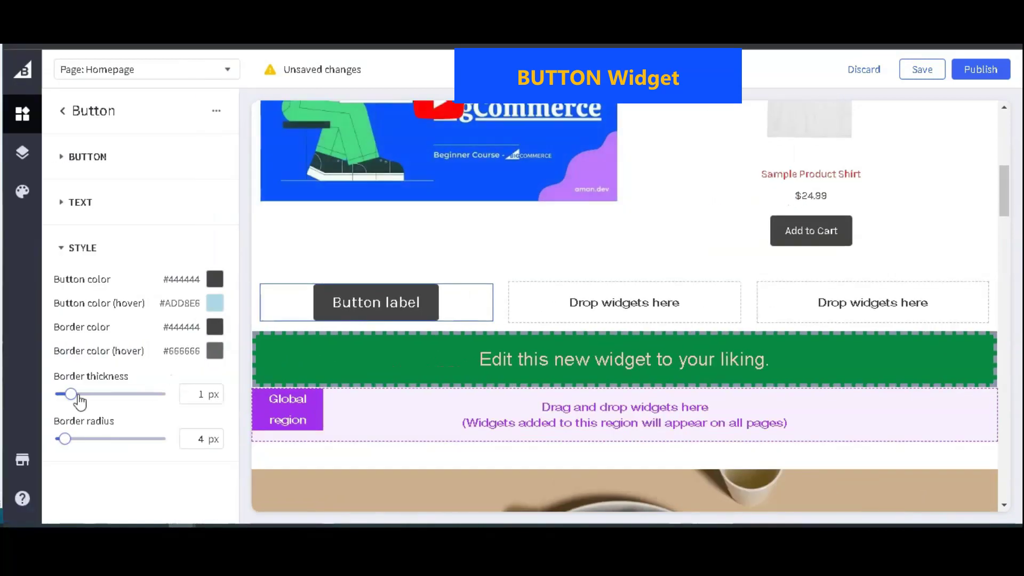
# - Give the button a 5 px #731904 border and 42 px rounded corners
pyautogui.moveTo(71, 394); pyautogui.dragTo(112, 394)
pyautogui.click(214, 327)
pyautogui.click(269, 369)
pyautogui.click(434, 496)
pyautogui.write('731904')
pyautogui.moveTo(64, 438); pyautogui.dragTo(103, 438)
pyautogui.click(76, 248)
pyautogui.click(95, 110)
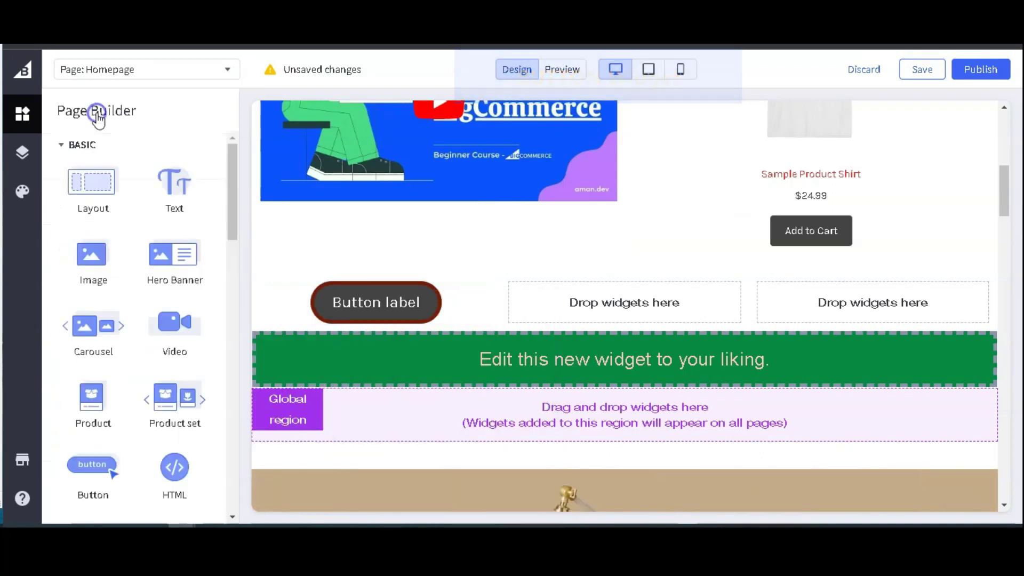
pyautogui.scroll(-2, 168, 452)
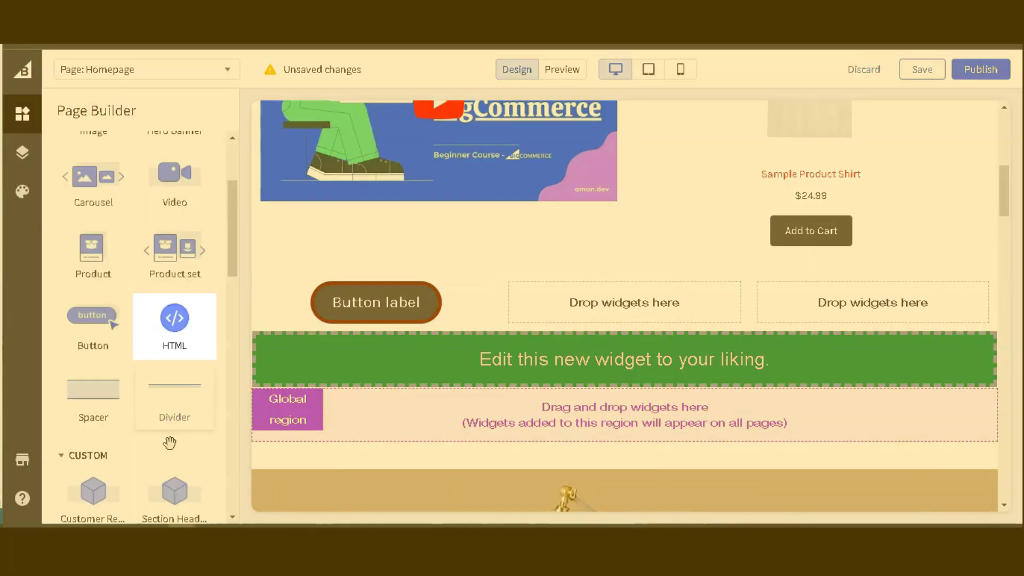
# - Add HTML widgets to the middle and right columns of the layout
pyautogui.moveTo(176, 321); pyautogui.dragTo(612, 312)
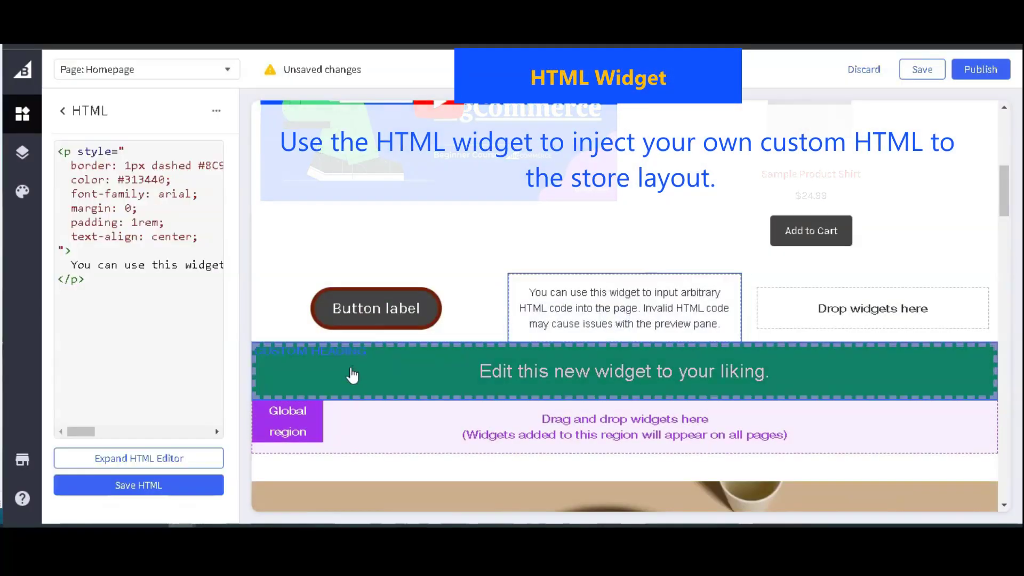
pyautogui.click(144, 488)
pyautogui.click(95, 110)
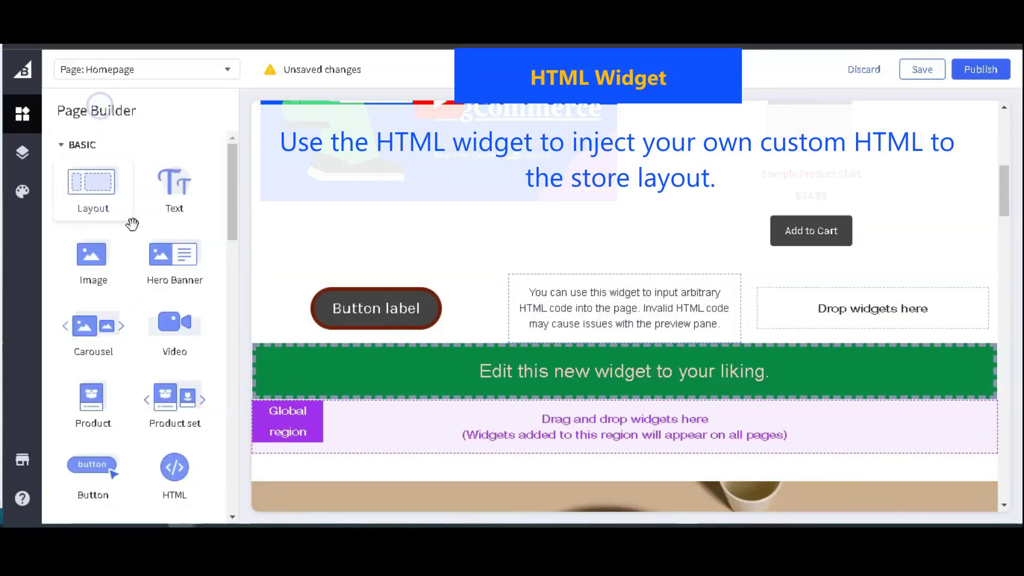
pyautogui.moveTo(183, 486); pyautogui.dragTo(831, 322)
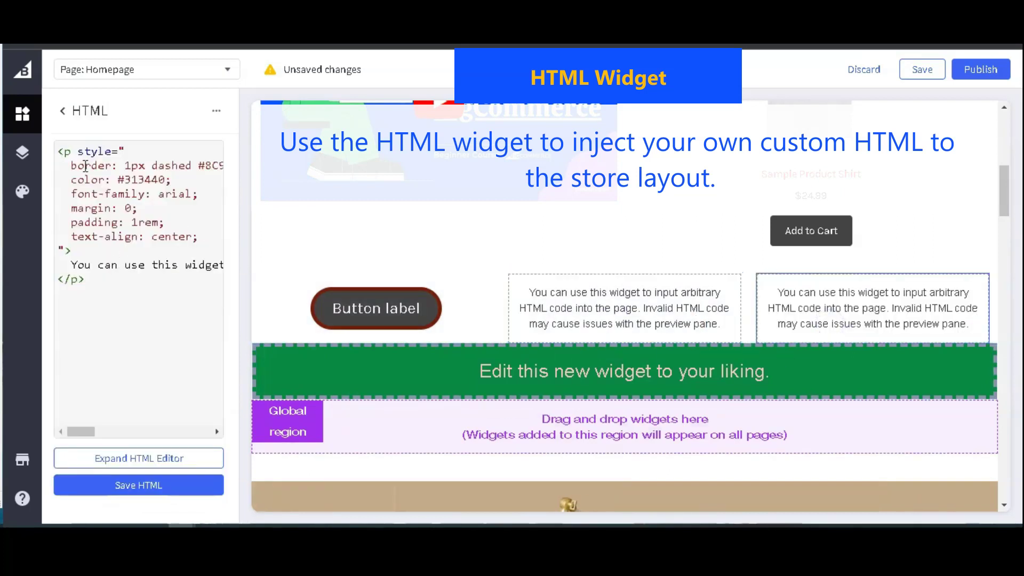
# - Rewrite the right widget's code as a <ul> with four <li> list items
pyautogui.click(68, 152)
pyautogui.press('BackSpace')
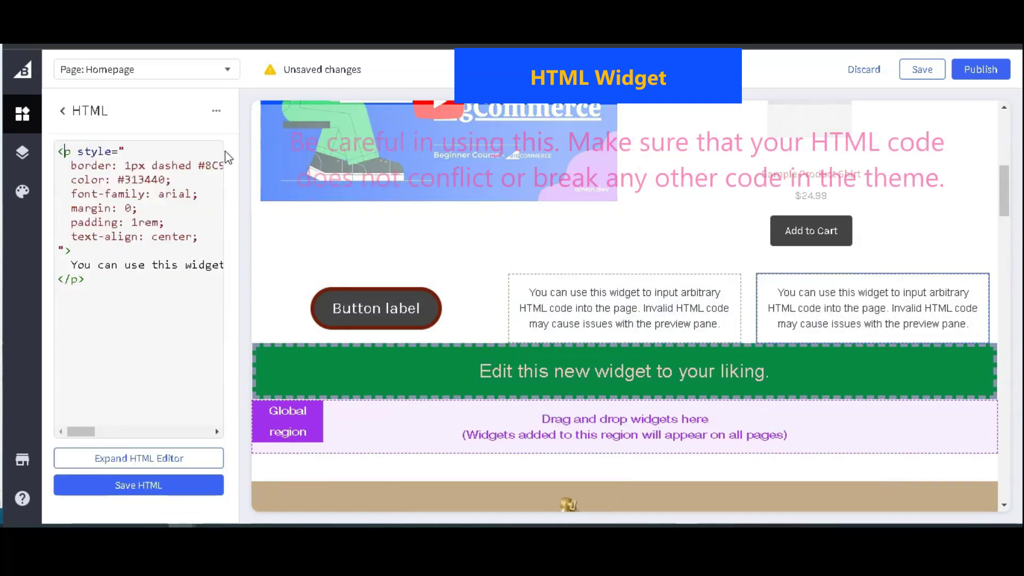
pyautogui.write('ul')
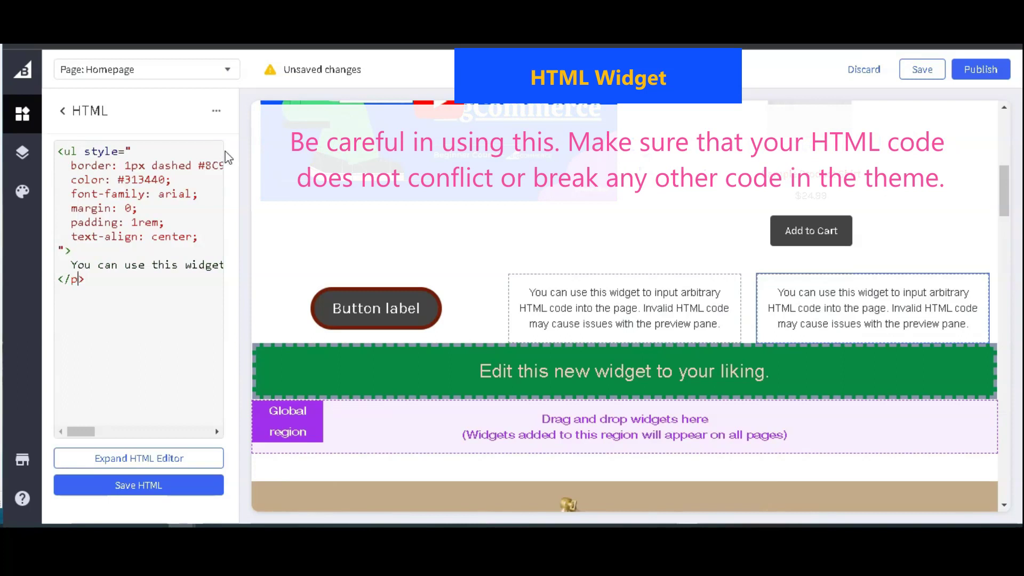
pyautogui.press('Return')
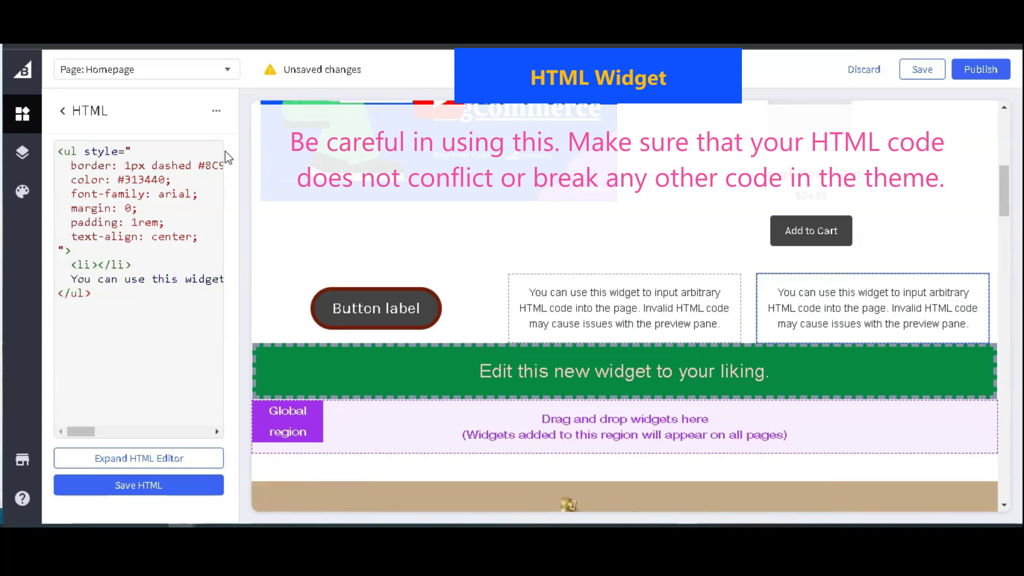
pyautogui.write('Item 1')
pyautogui.press('End')
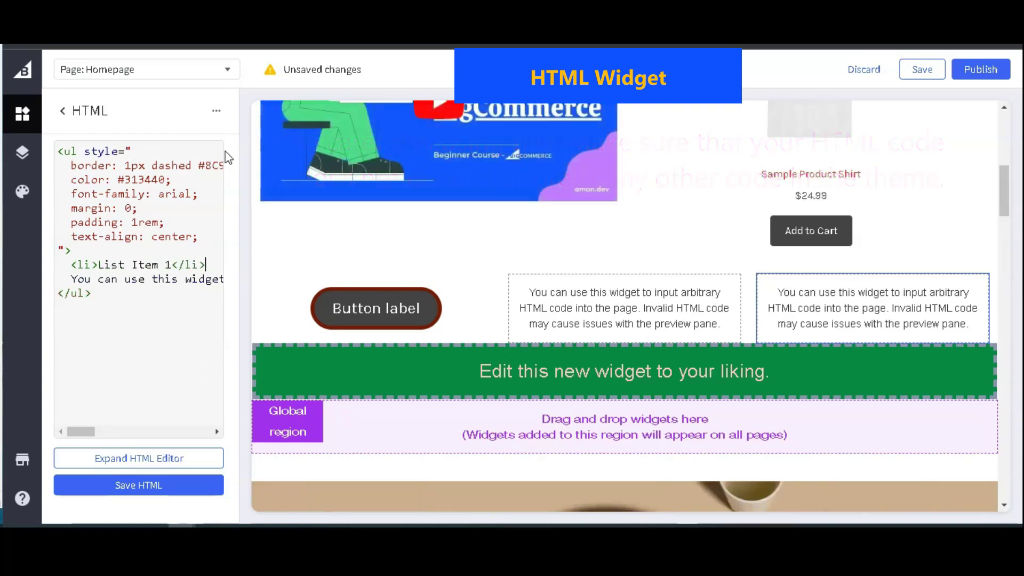
pyautogui.press('Return')
pyautogui.write('<li')
pyautogui.write('ist Item 2')
pyautogui.press('Return')
pyautogui.write('<li>List Item 1</li>   <li>List Item 2</li>')
# - Remove the placeholder text and style attribute, then save the plain bulleted list
pyautogui.press('BackSpace')
pyautogui.write('4')
pyautogui.tripleClick(114, 322)
pyautogui.press('BackSpace')
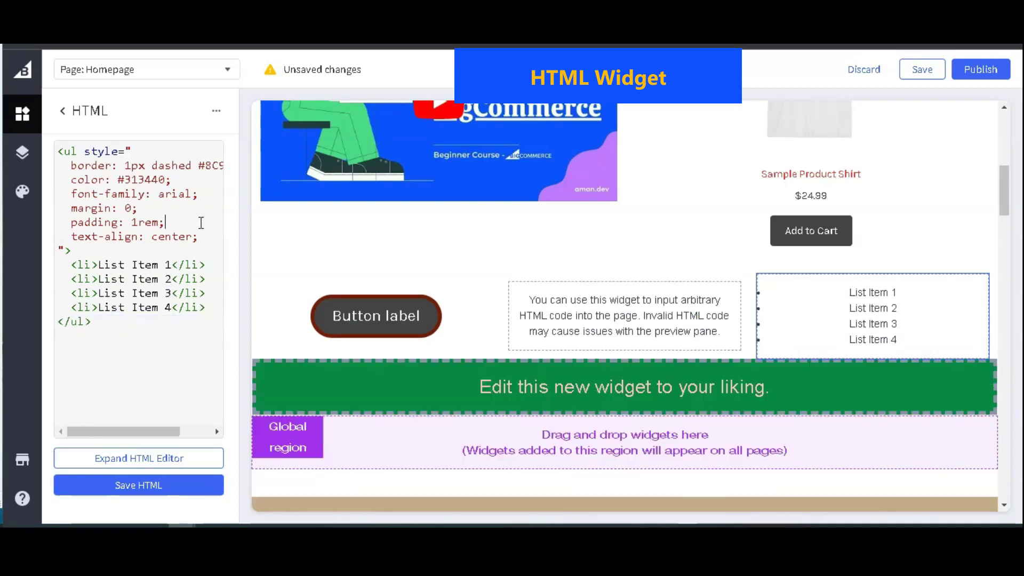
pyautogui.hotkey('shift', 'Home')
pyautogui.press('BackSpace')
pyautogui.press('BackSpace')
pyautogui.moveTo(84, 151); pyautogui.dragTo(40, 242)
pyautogui.press('BackSpace')
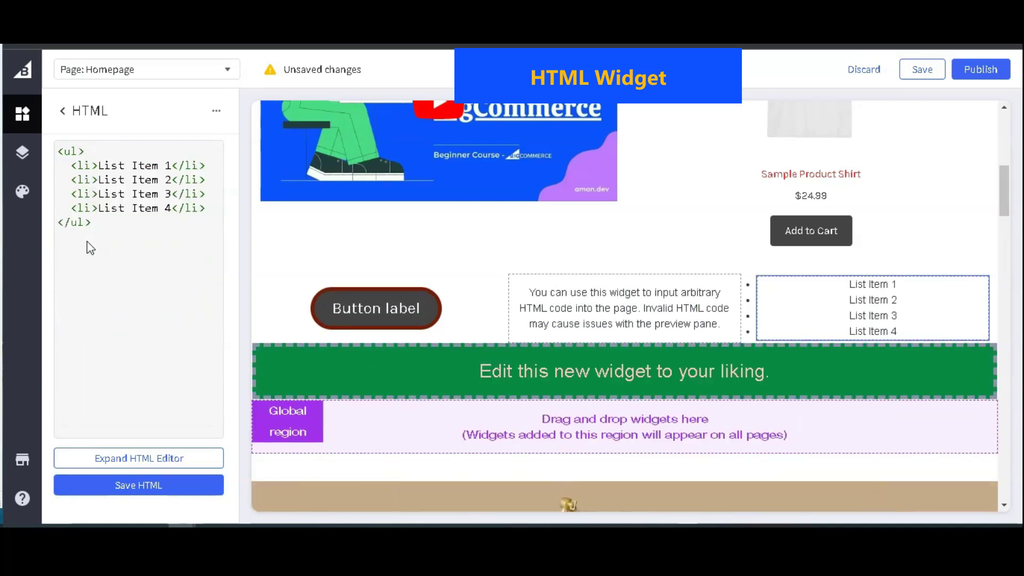
pyautogui.click(166, 485)
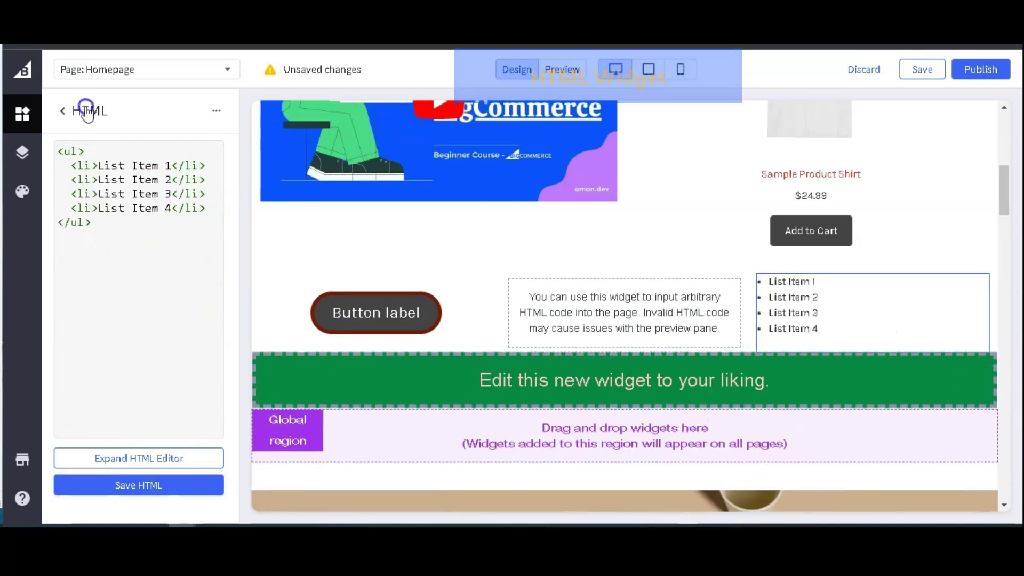
# - Return to the widget list after placing the 30 px spacer beneath the product carousel
pyautogui.click(85, 111)
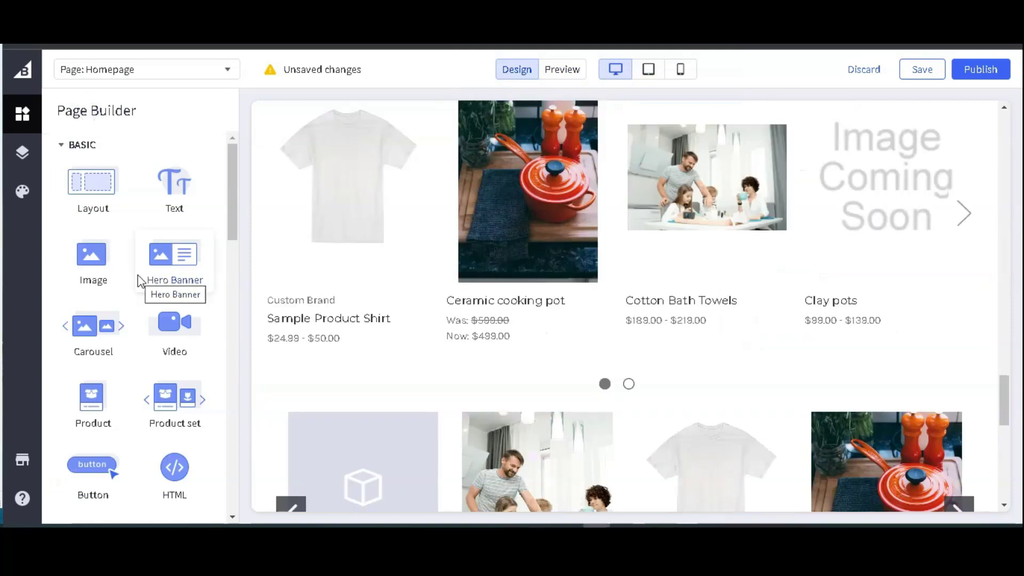
pyautogui.scroll(-1, 138, 275)
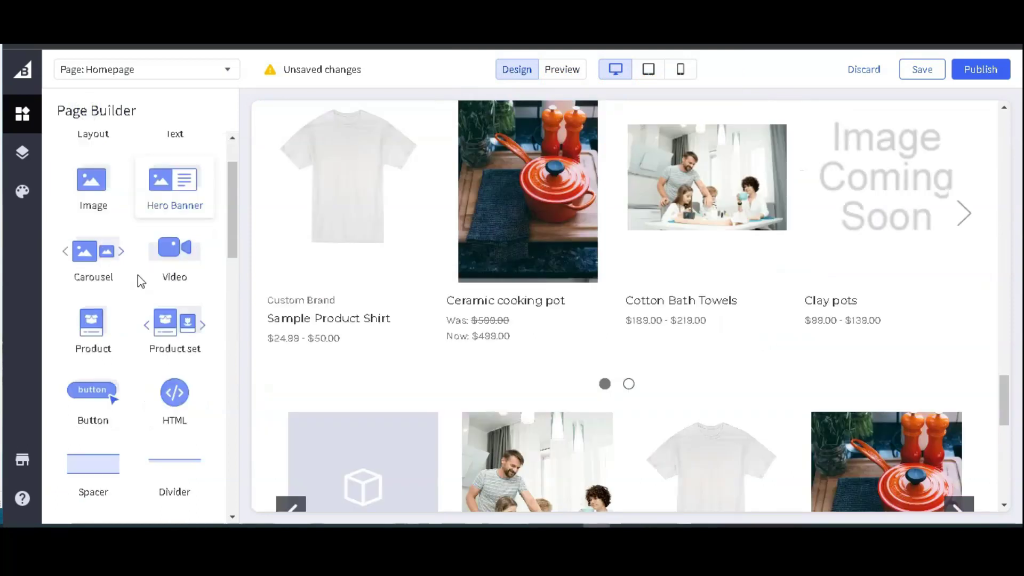
pyautogui.scroll(-2, 137, 274)
pyautogui.moveTo(109, 320)
pyautogui.mouseDown()
pyautogui.moveTo(189, 322)
pyautogui.moveTo(654, 403)
pyautogui.mouseUp()
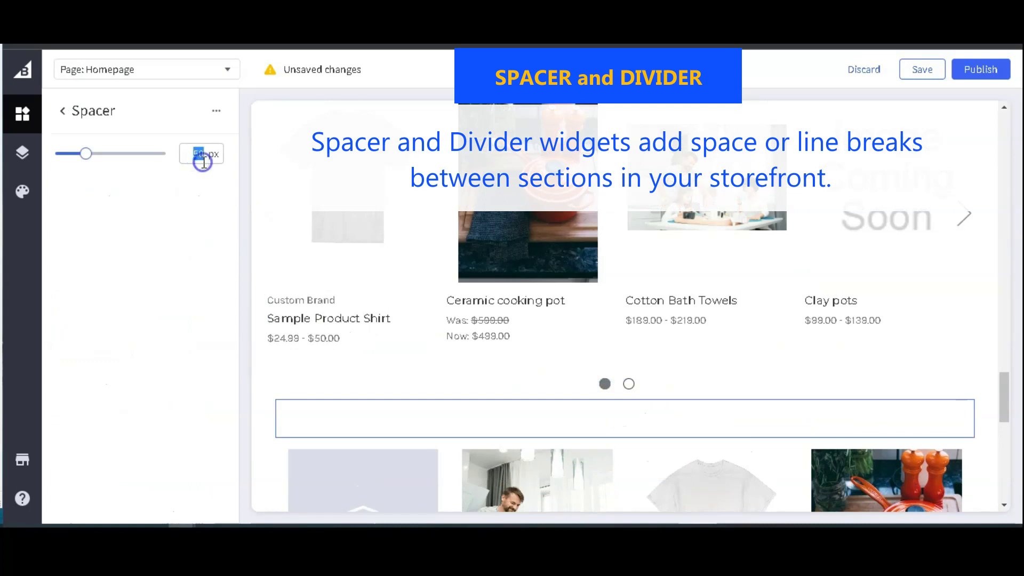
pyautogui.write('3')
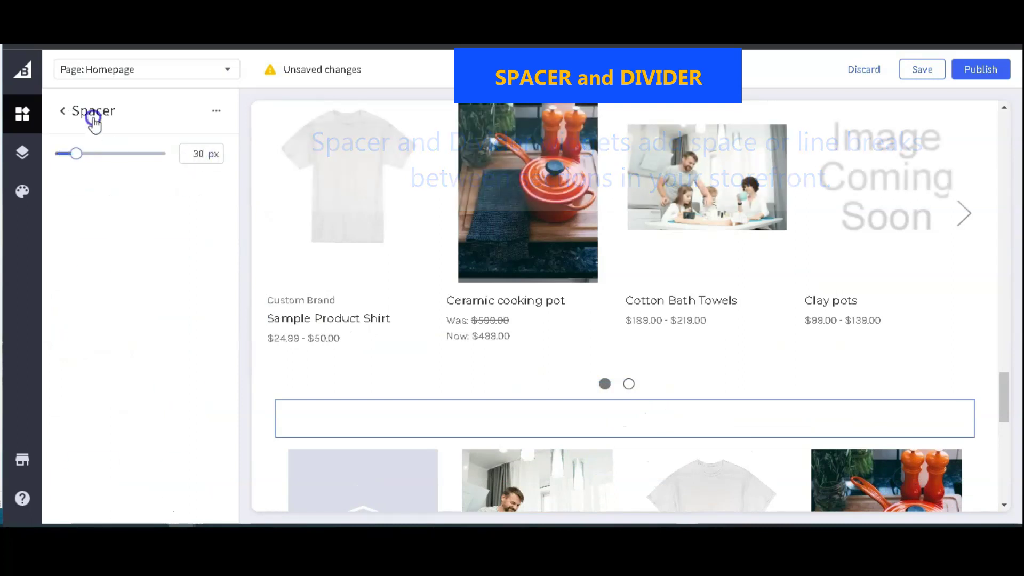
pyautogui.click(90, 112)
pyautogui.scroll(-3, 142, 243)
pyautogui.scroll(-1, 183, 393)
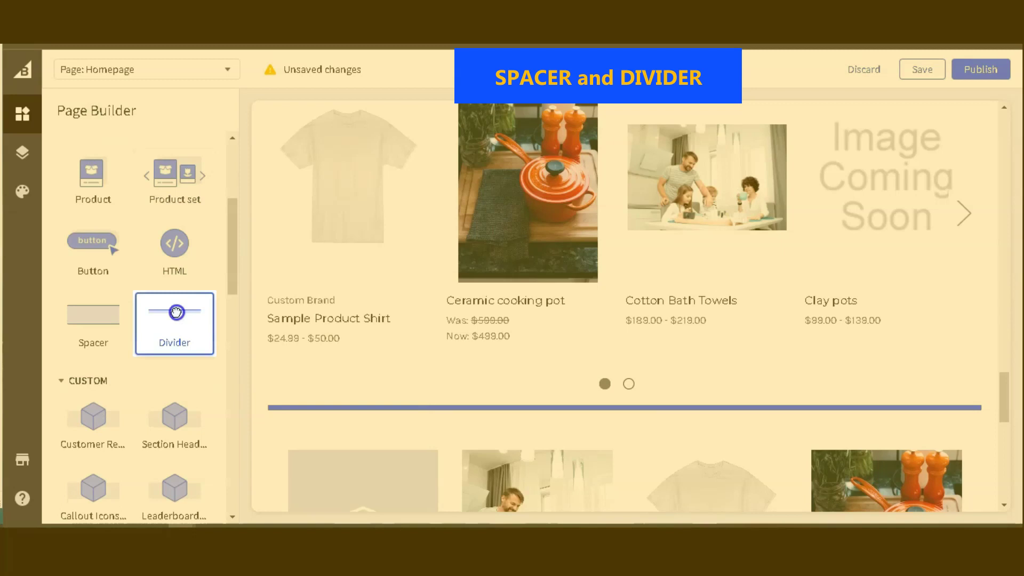
pyautogui.moveTo(173, 309)
pyautogui.mouseDown()
pyautogui.moveTo(514, 400)
pyautogui.moveTo(542, 441)
pyautogui.moveTo(530, 434)
pyautogui.mouseUp()
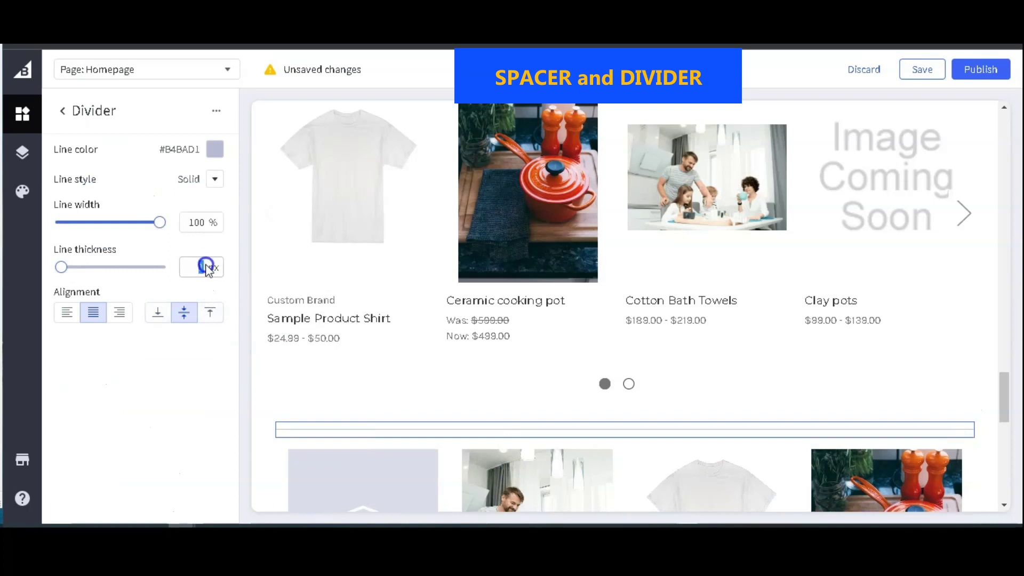
pyautogui.write('10')
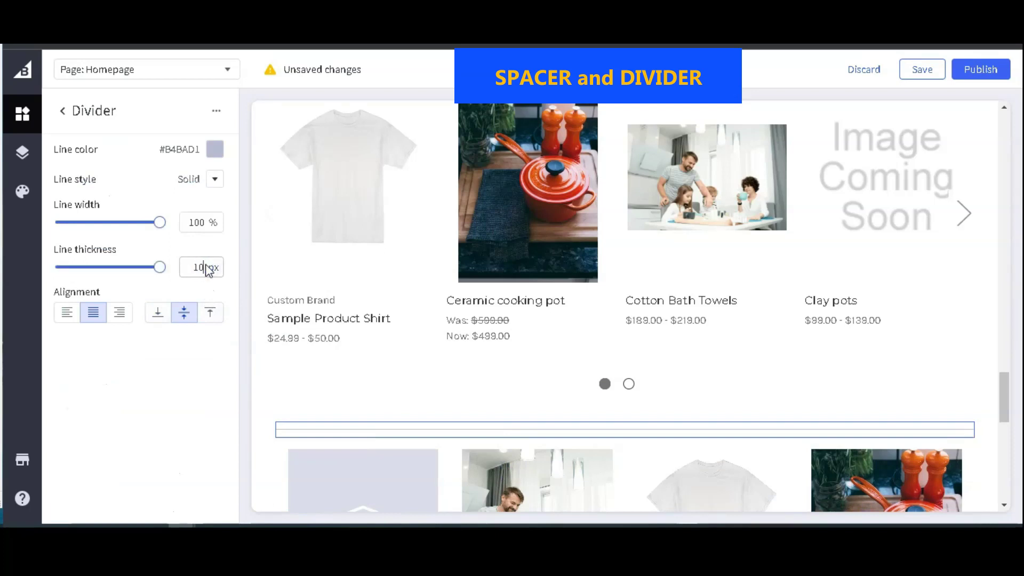